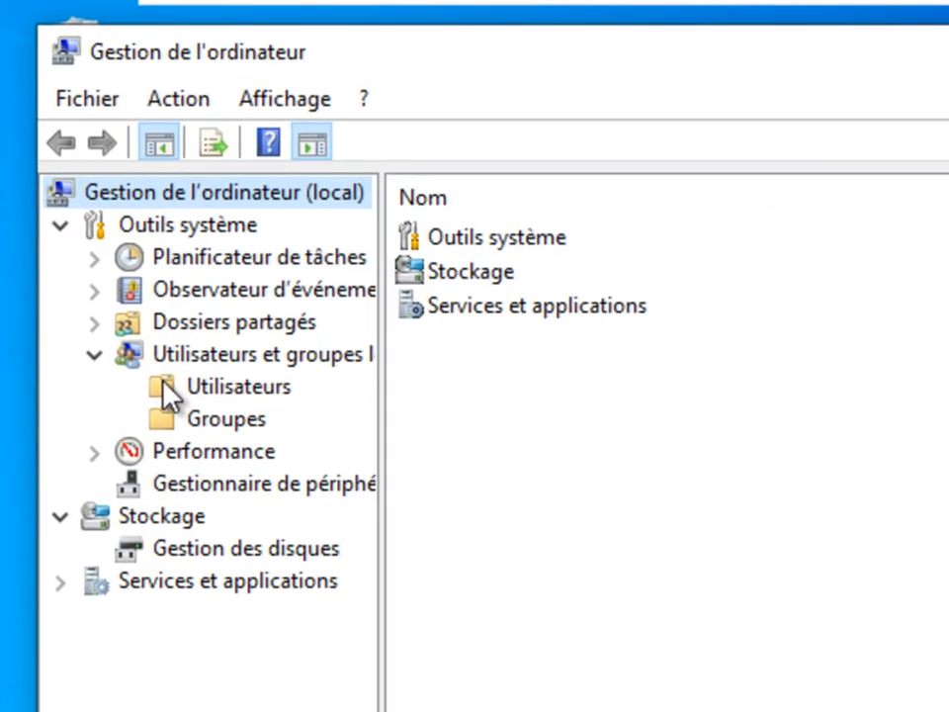
Step: Display the local Utilisateurs accounts, widen the Nom column, and view the group memberships of AutreUtlisateur
click(168, 393)
drag(572, 197, 721, 197)
click(507, 315)
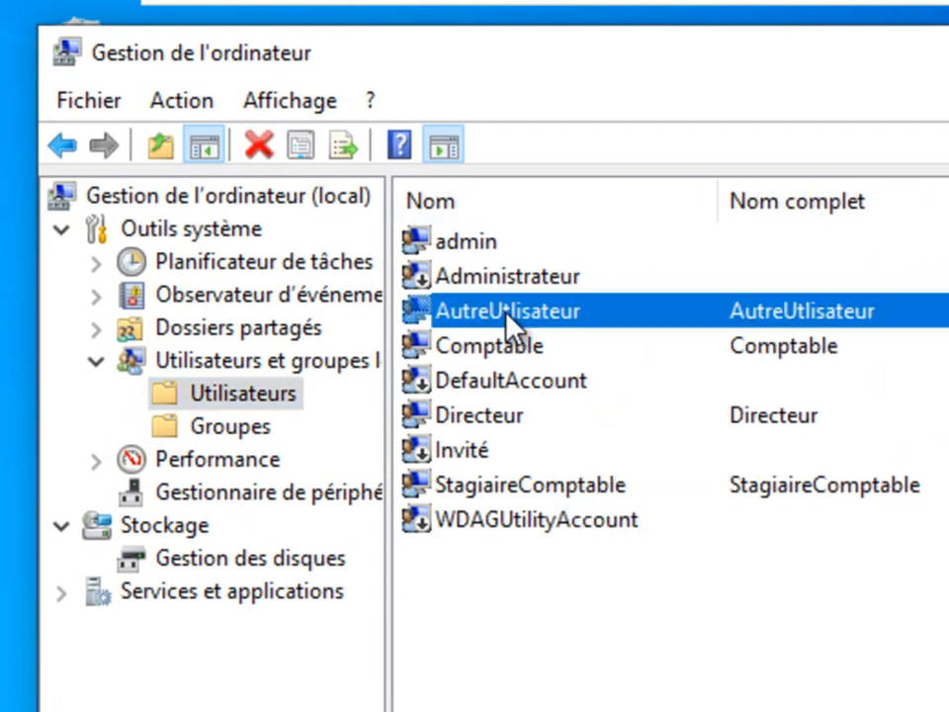
double_click(521, 322)
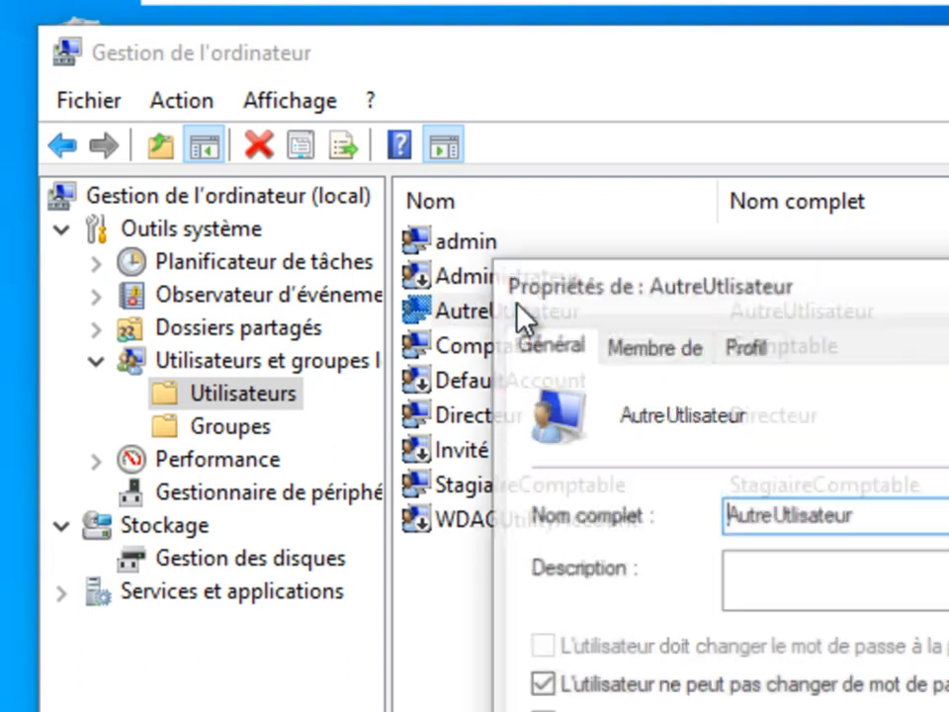
click(636, 354)
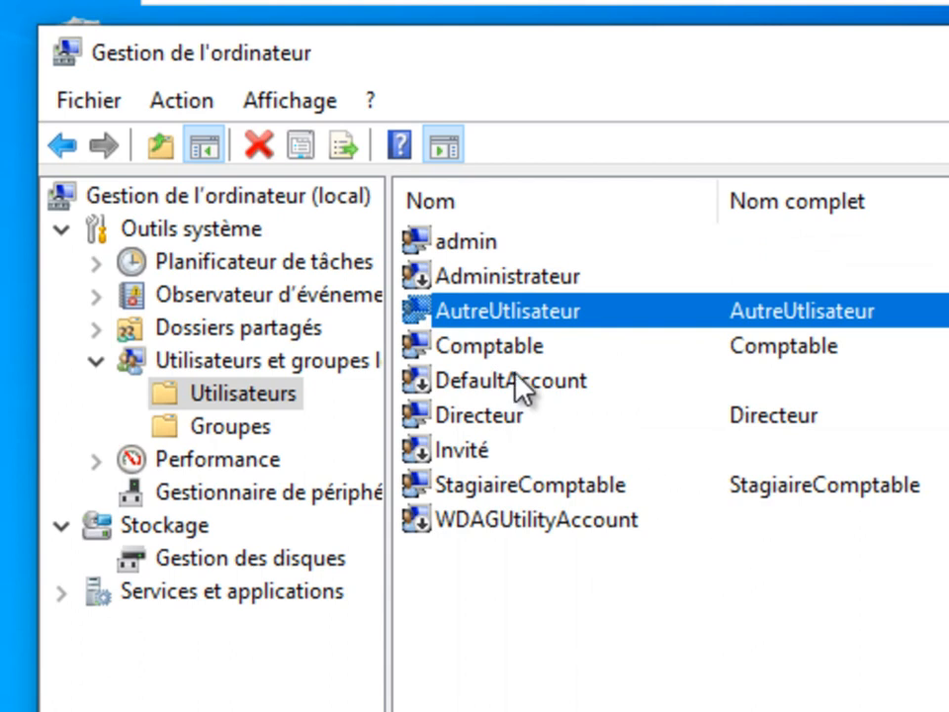
Step: View the group memberships of the Comptable and Directeur accounts
double_click(503, 348)
click(642, 354)
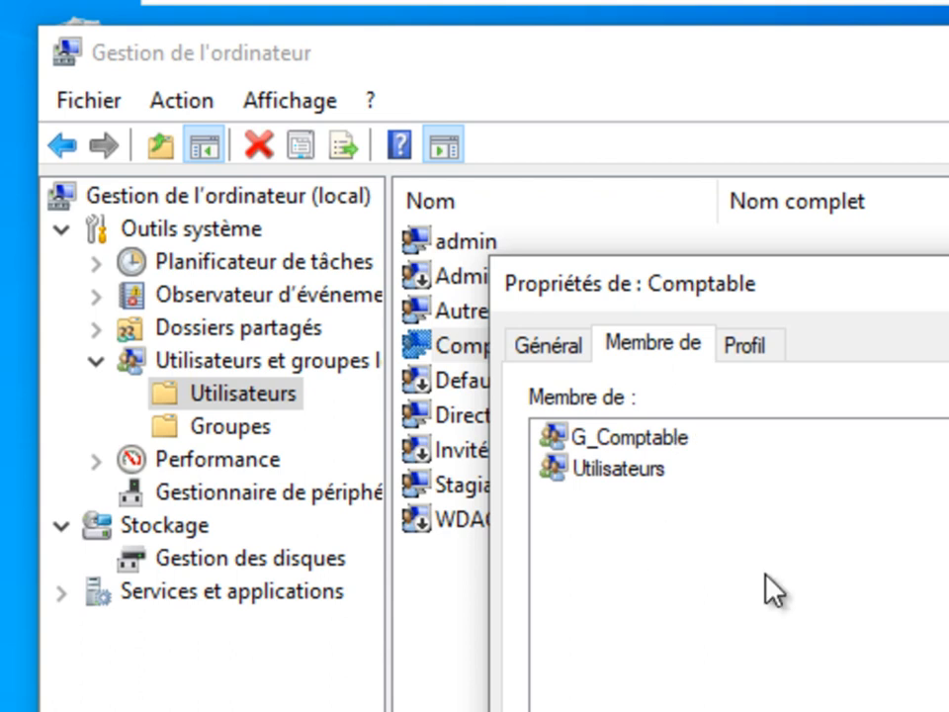
key(Escape)
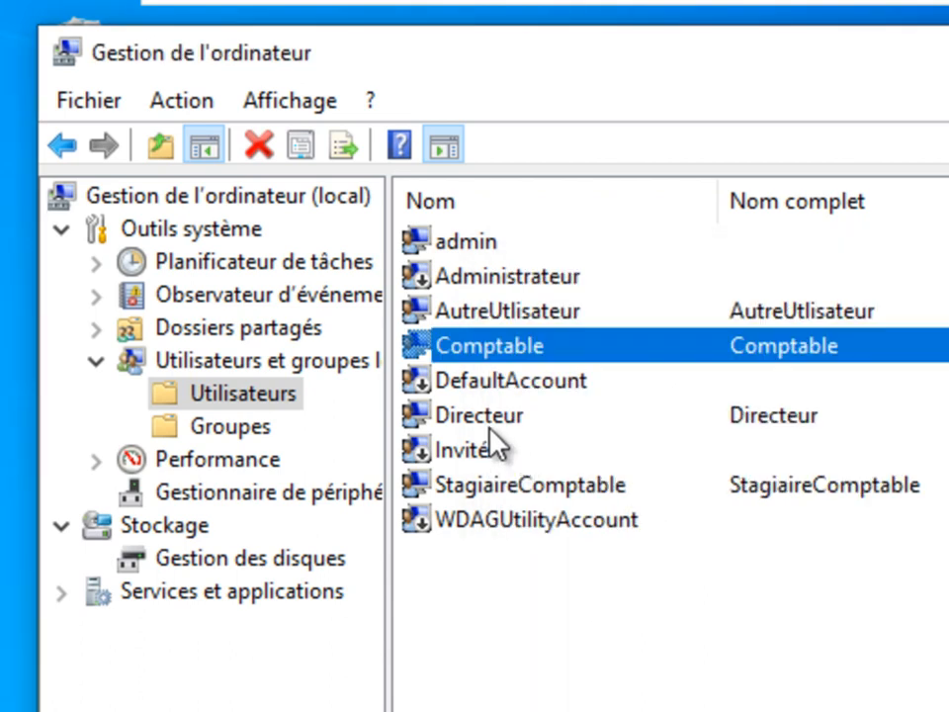
double_click(488, 423)
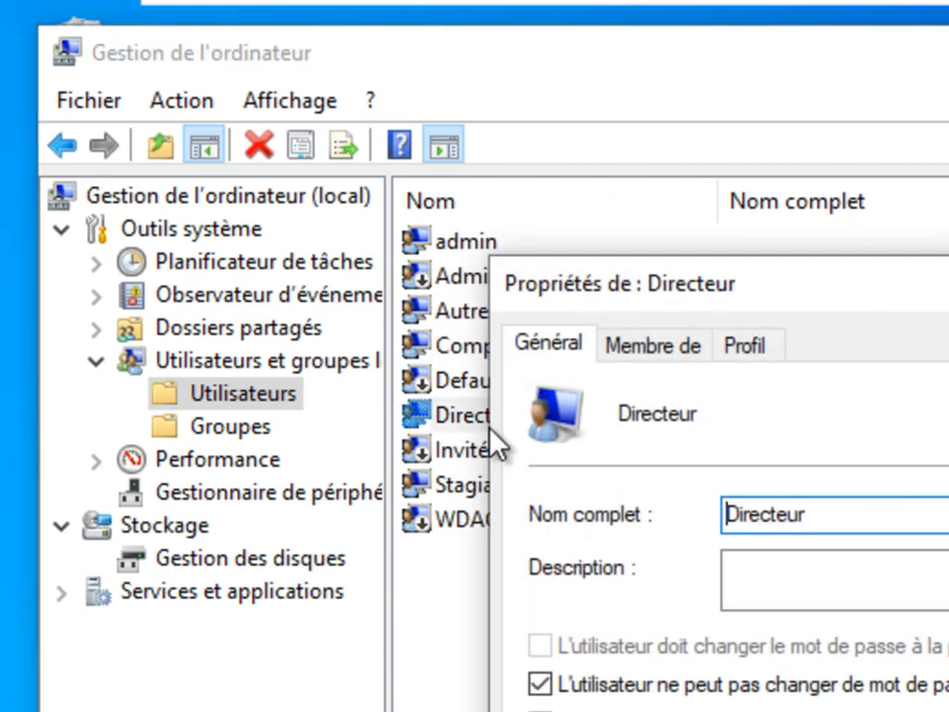
click(650, 359)
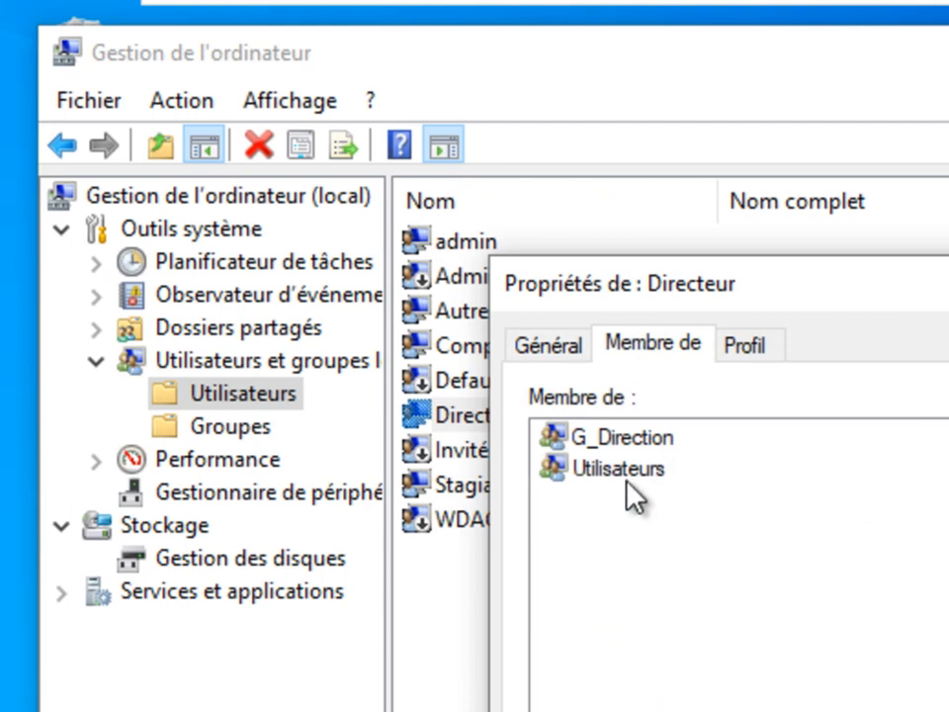
click(752, 710)
Step: View the group memberships of the StagiaireComptable account and close Computer Management
double_click(517, 484)
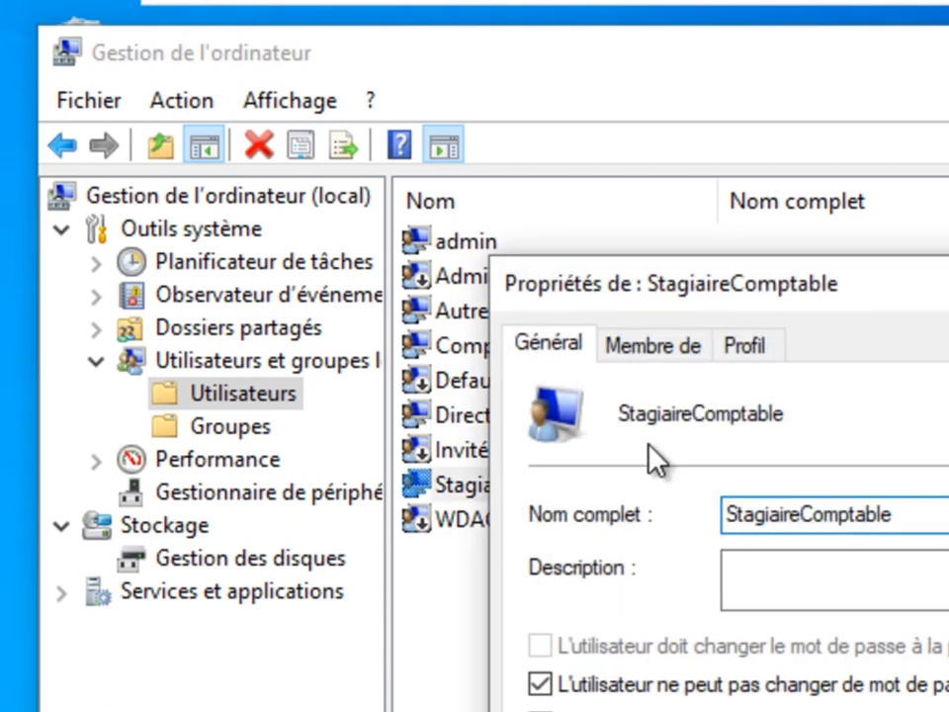
click(675, 351)
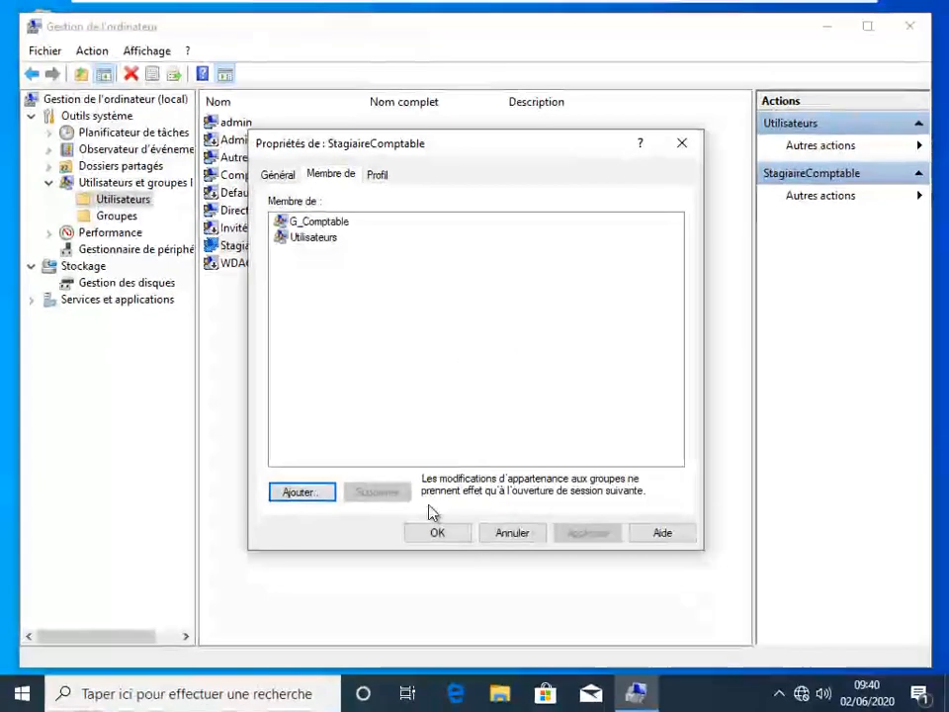
click(437, 533)
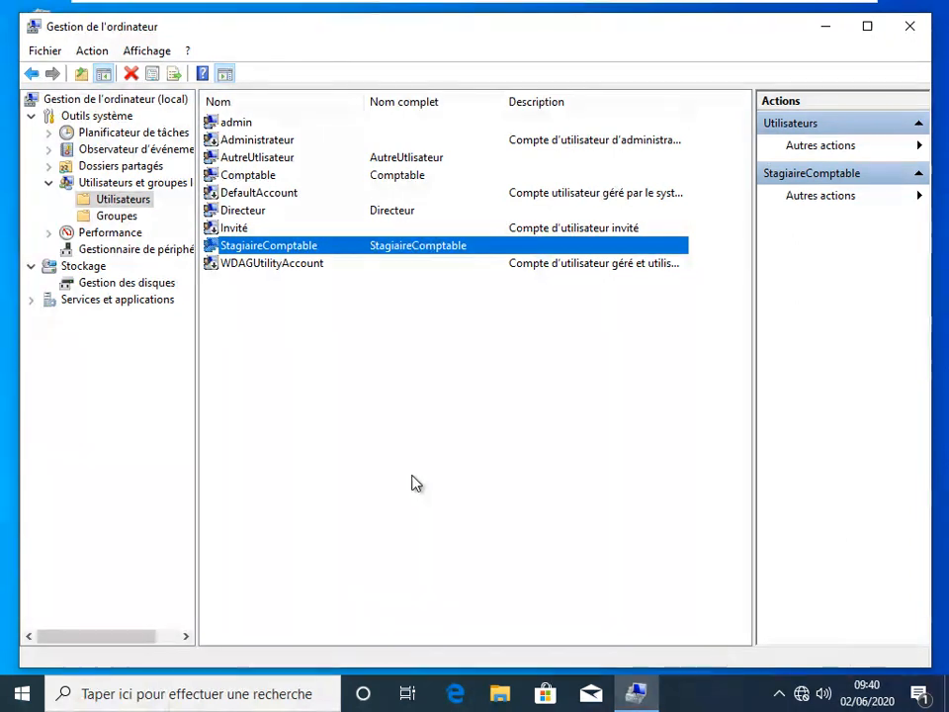
click(907, 28)
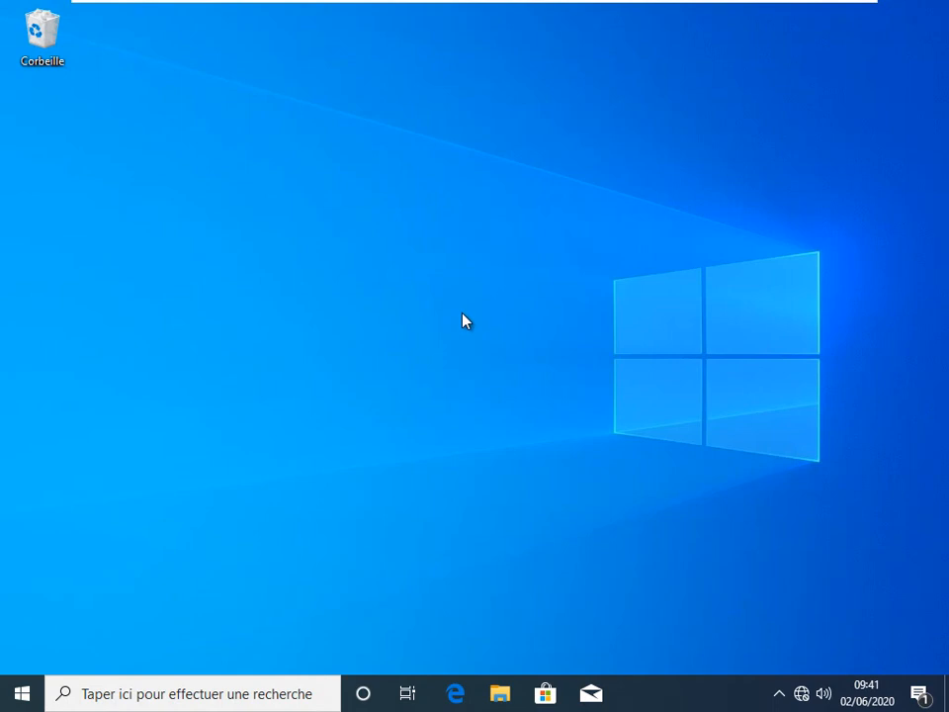
Step: Switch to File Explorer and create a folder named EchangeDoc at the root of Disque local (C:)
right_click(288, 248)
key(Escape)
key(super+e)
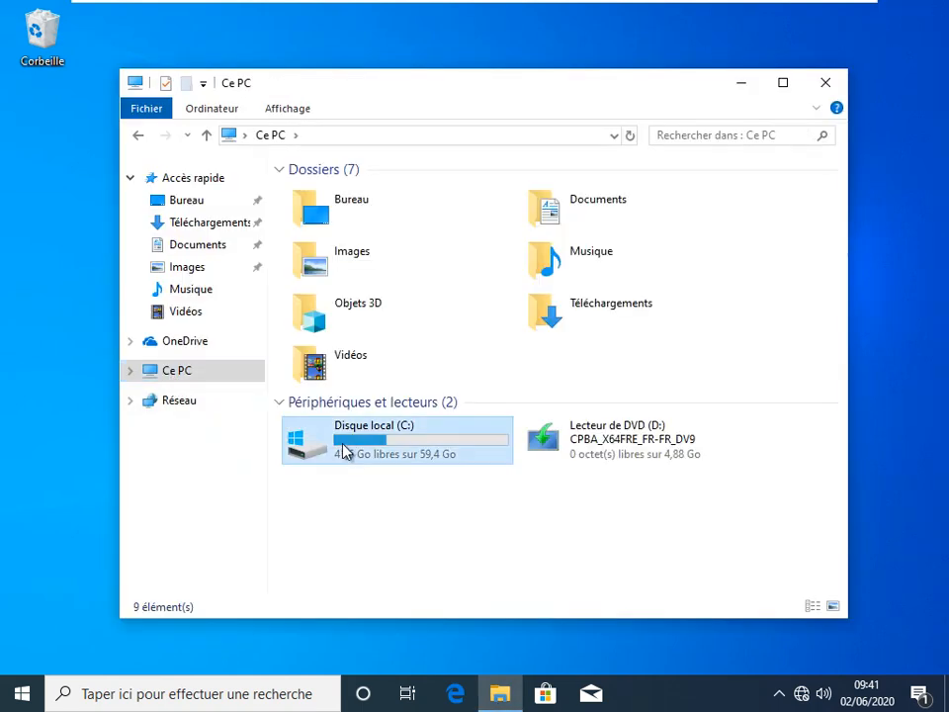
double_click(346, 450)
right_click(336, 373)
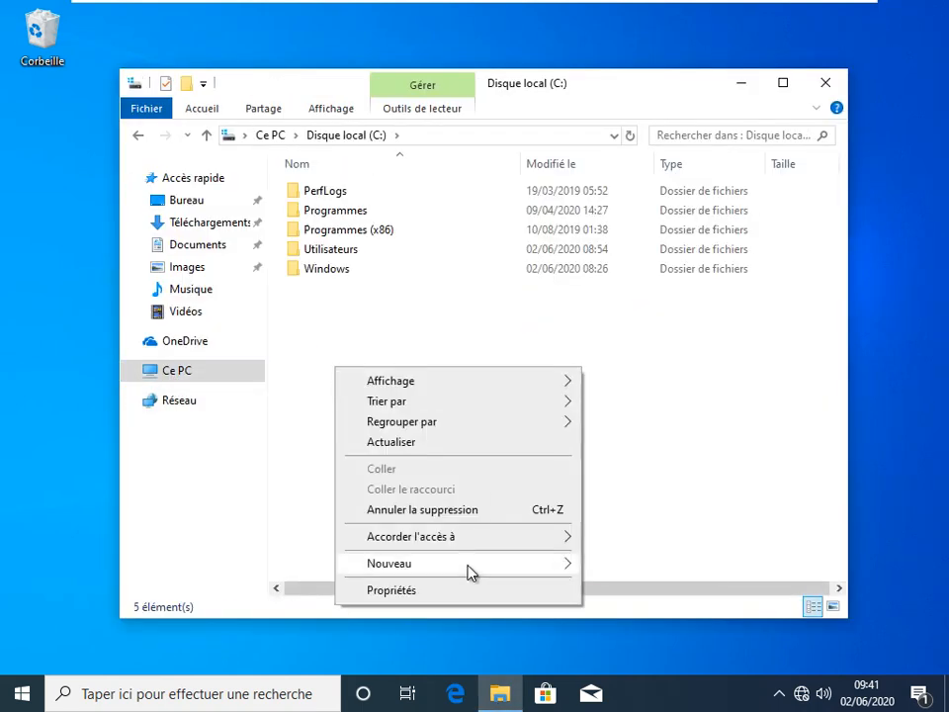
mouse_move(464, 566)
click(612, 565)
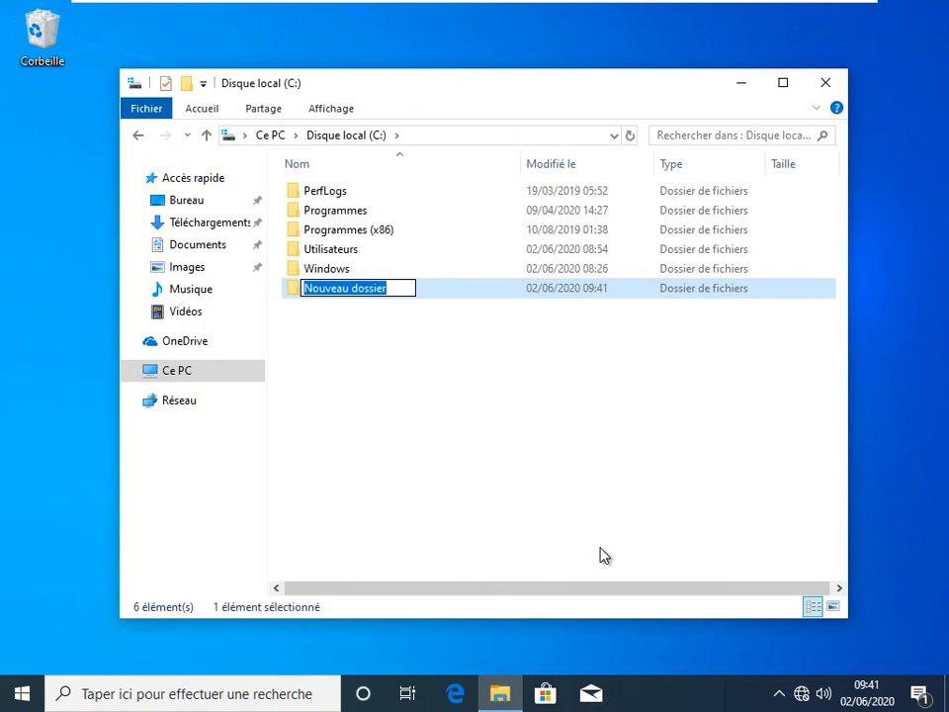
text(Echang)
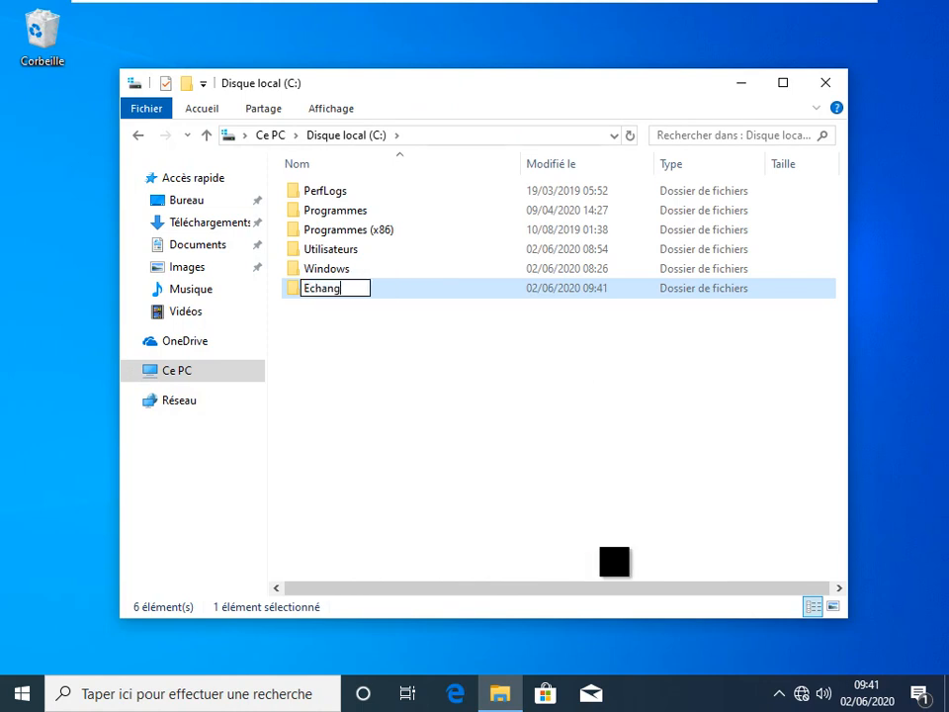
text(eDoc)
key(Return)
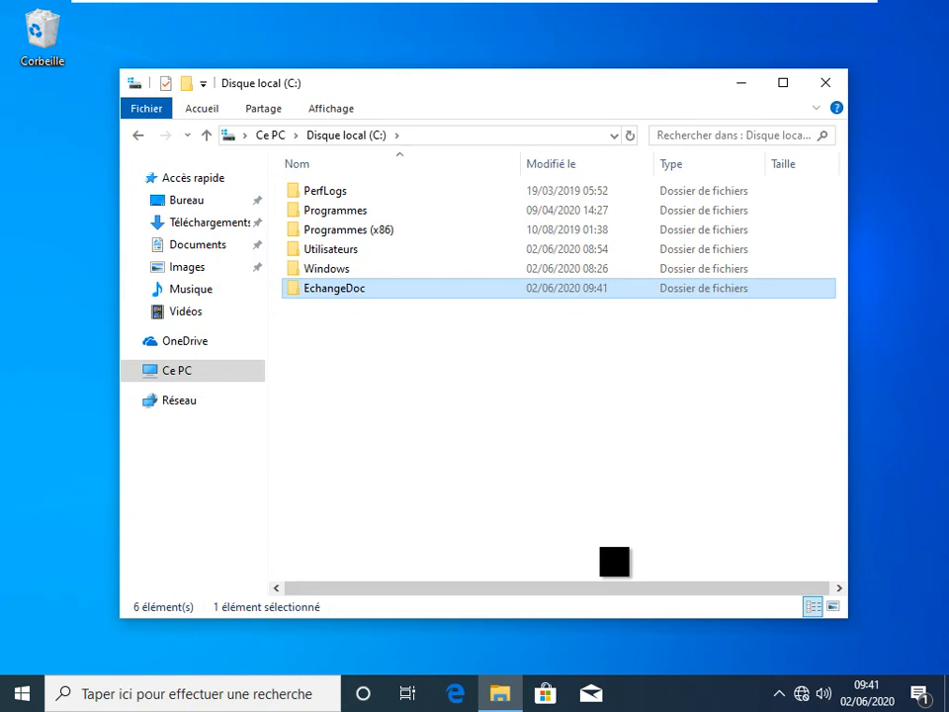
Step: Open the security properties of the EchangeDoc folder
right_click(301, 295)
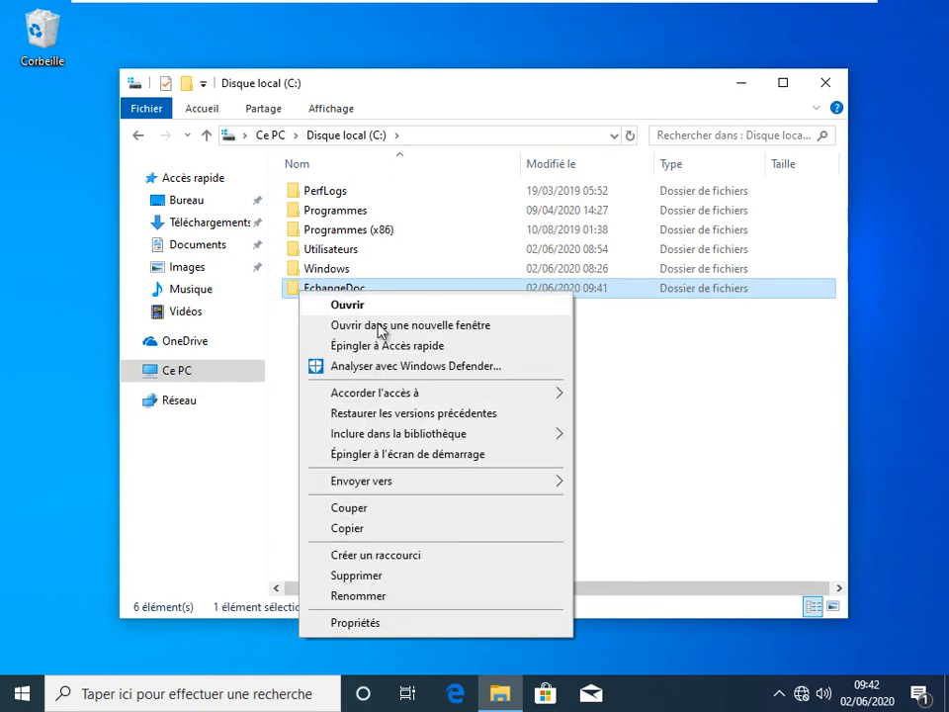
click(420, 625)
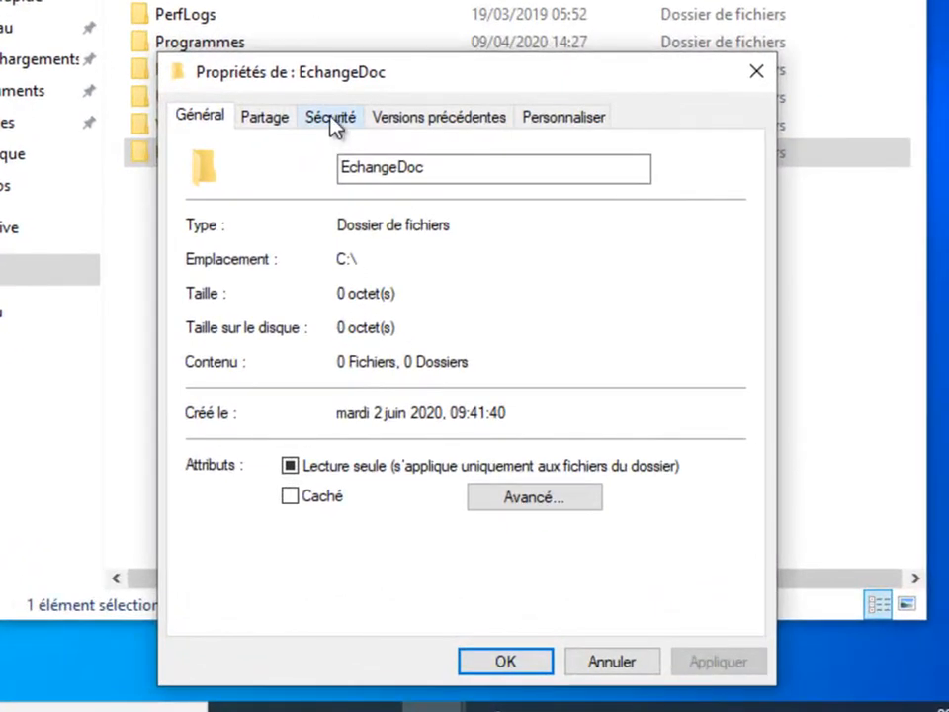
click(330, 117)
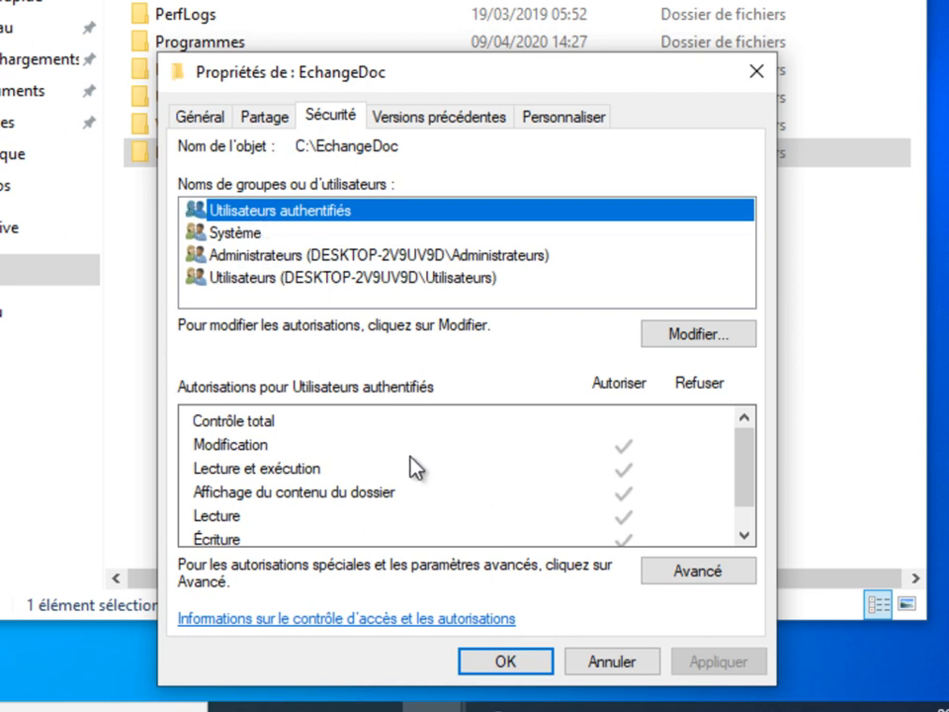
Step: Try to remove Utilisateurs authentifiés from the EchangeDoc folder's permissions
click(706, 336)
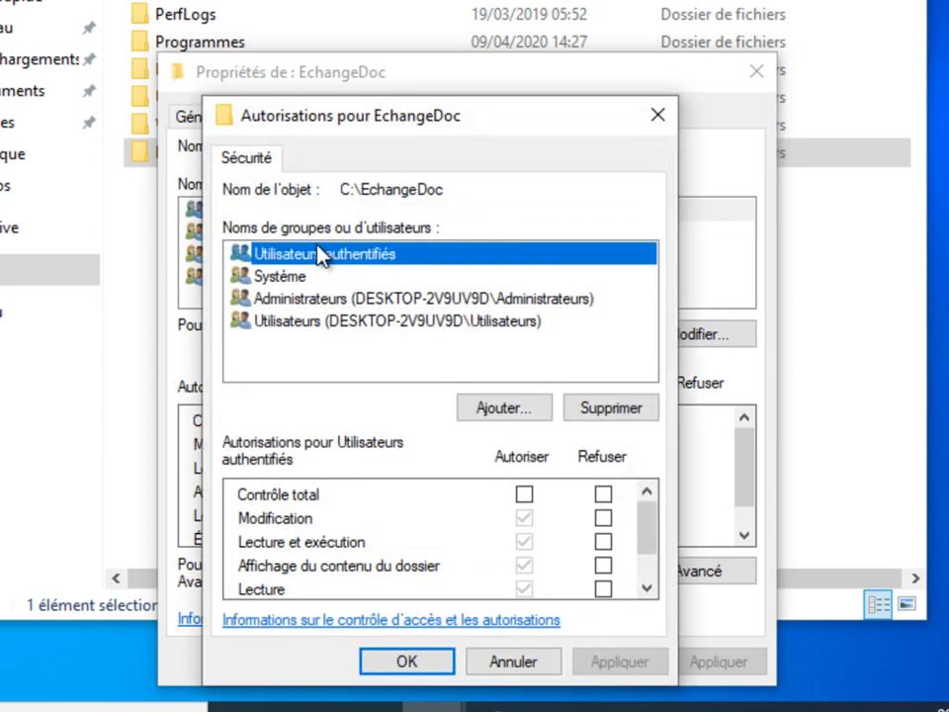
click(623, 413)
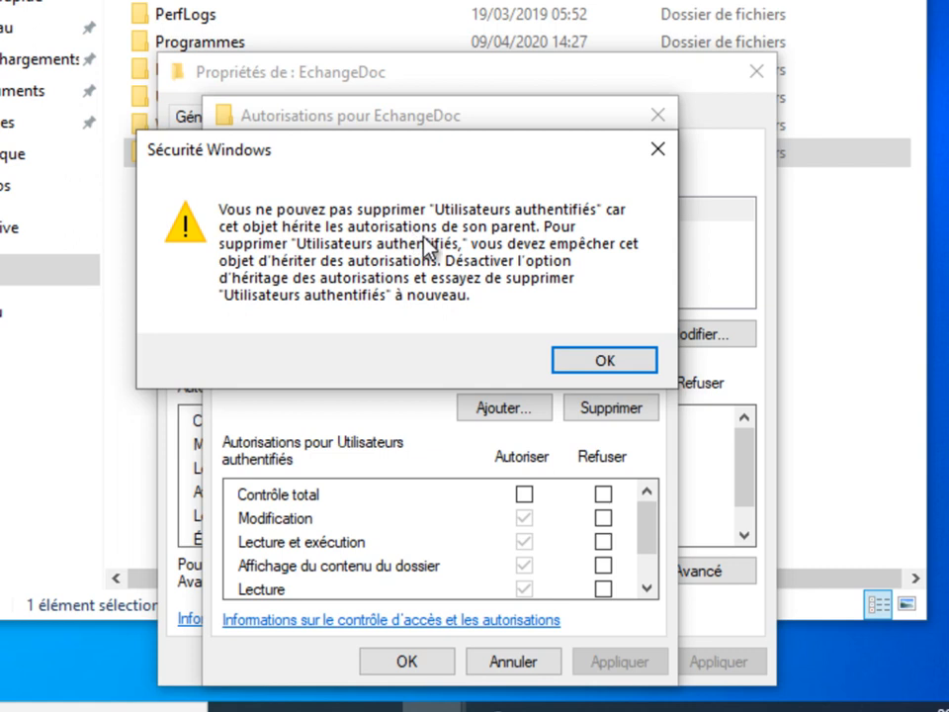
click(592, 361)
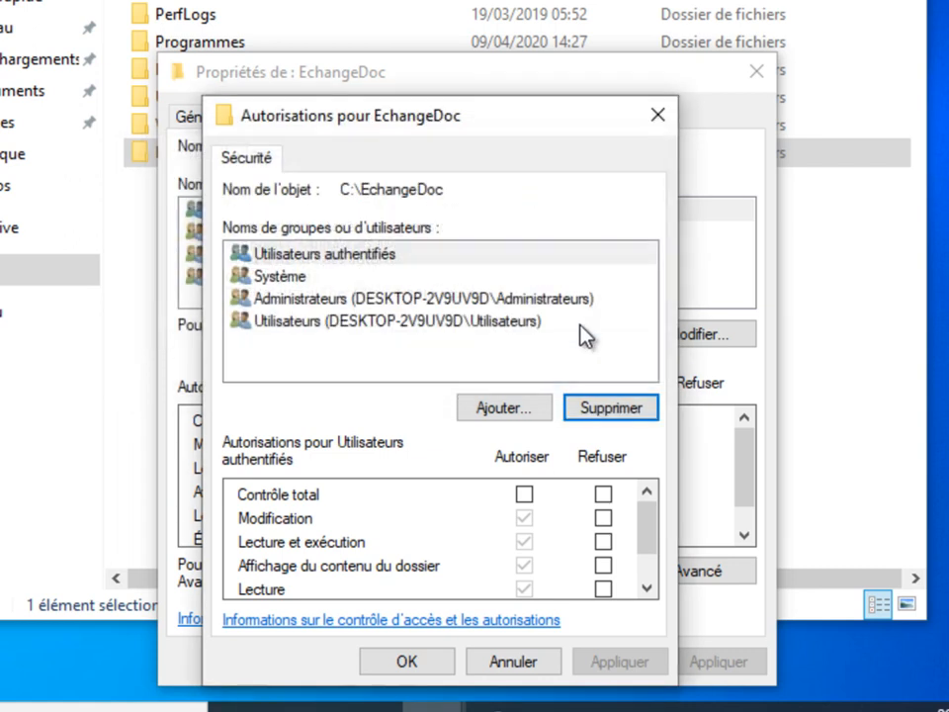
click(429, 662)
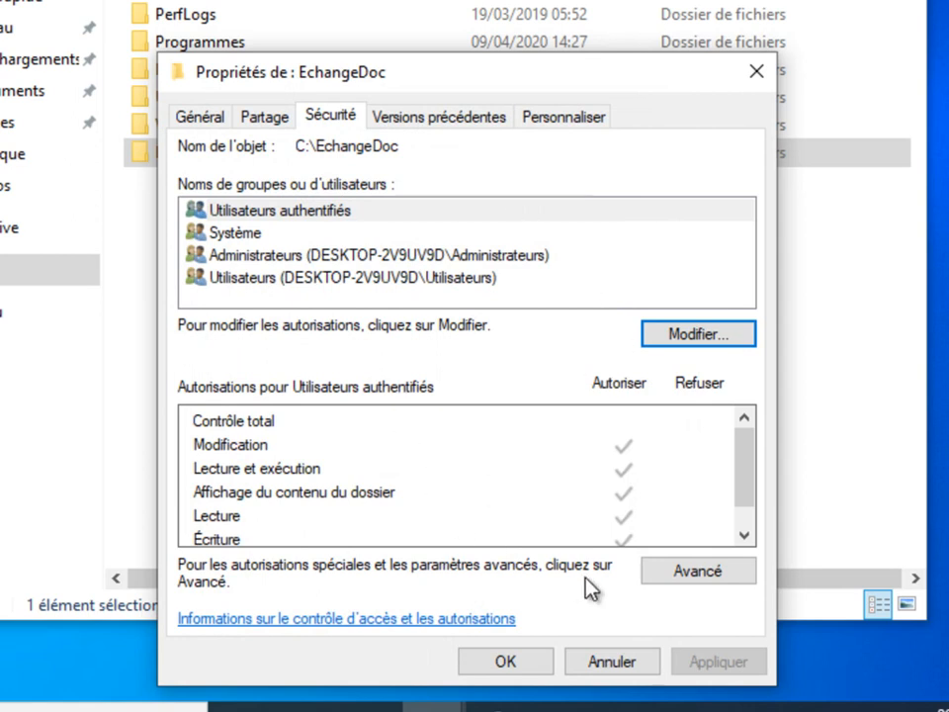
Step: Disable permission inheritance on EchangeDoc, converting the inherited permissions into explicit ones, and apply the advanced security settings
click(689, 571)
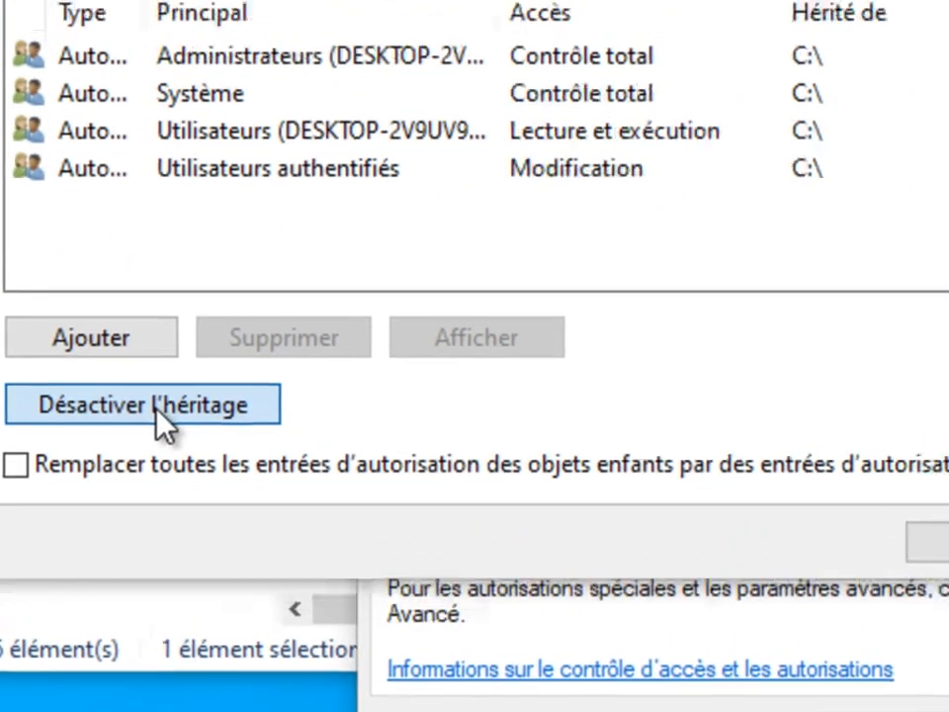
click(156, 410)
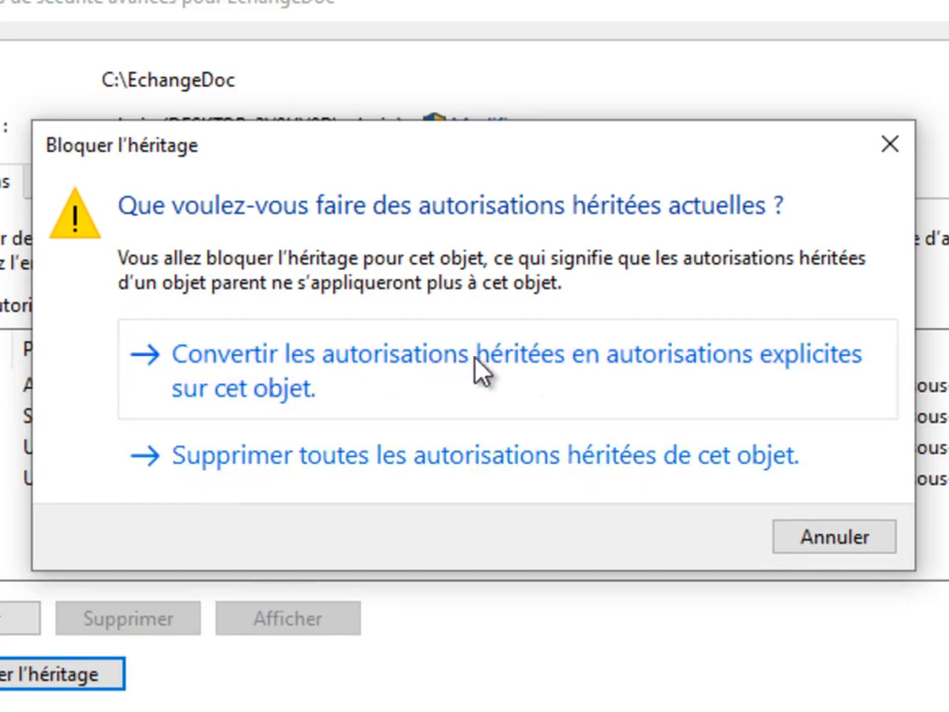
click(317, 359)
click(534, 546)
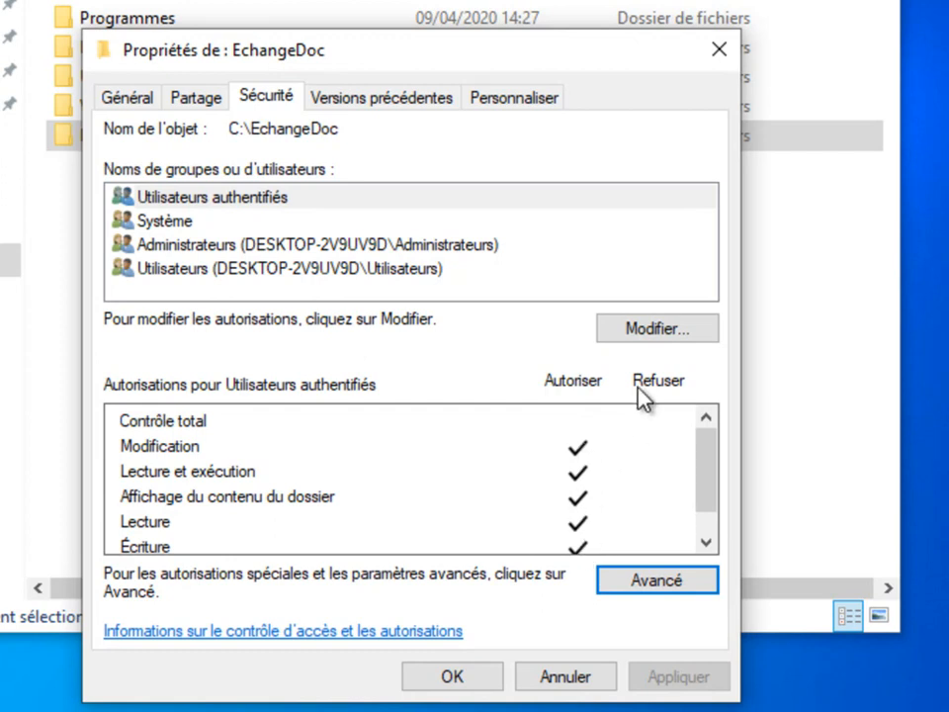
Step: Remove Utilisateurs authentifiés and Utilisateurs from EchangeDoc's permissions, reviewing the rights of Système and Administrateurs in between
click(652, 332)
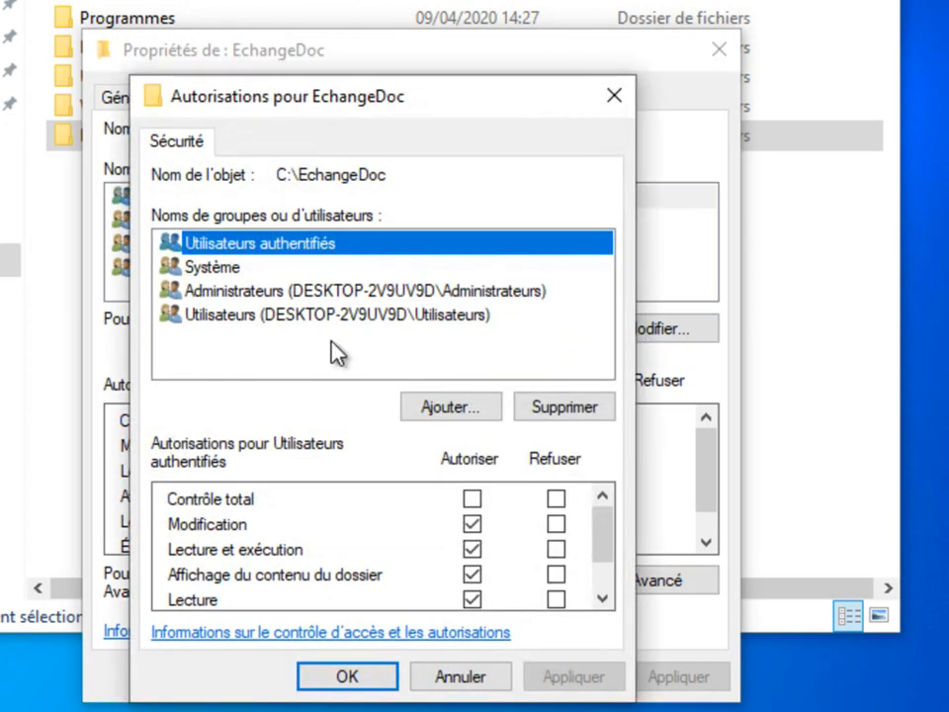
click(557, 414)
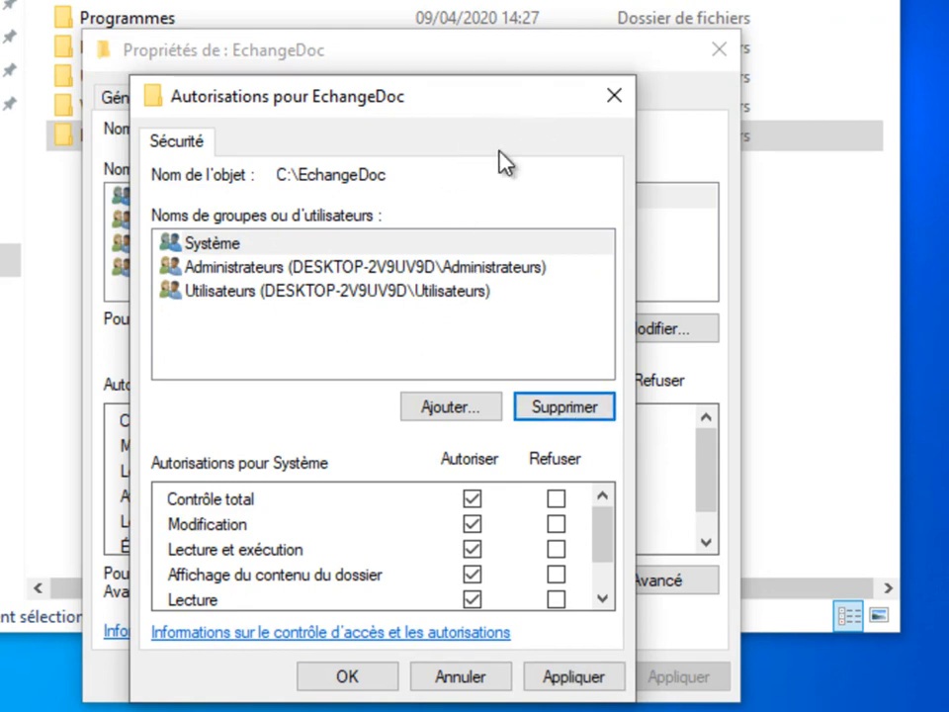
click(176, 247)
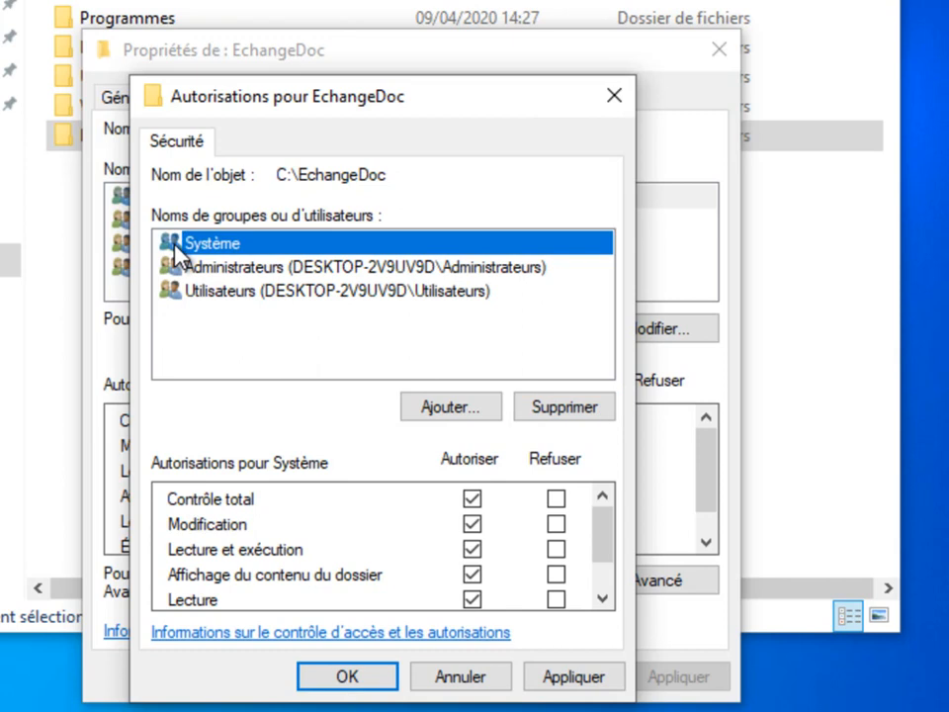
click(470, 523)
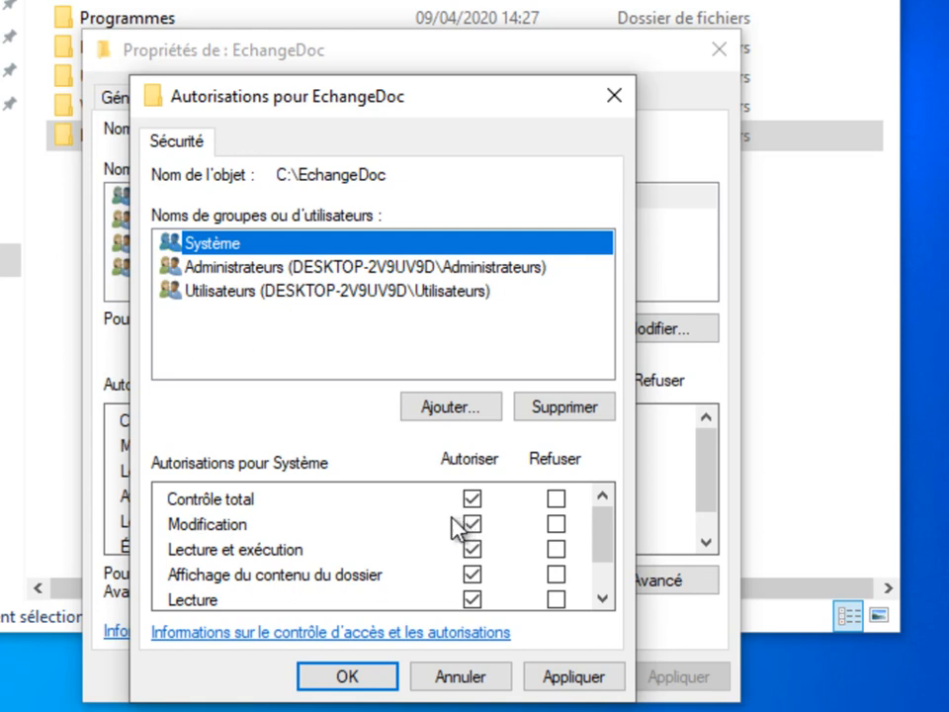
click(249, 276)
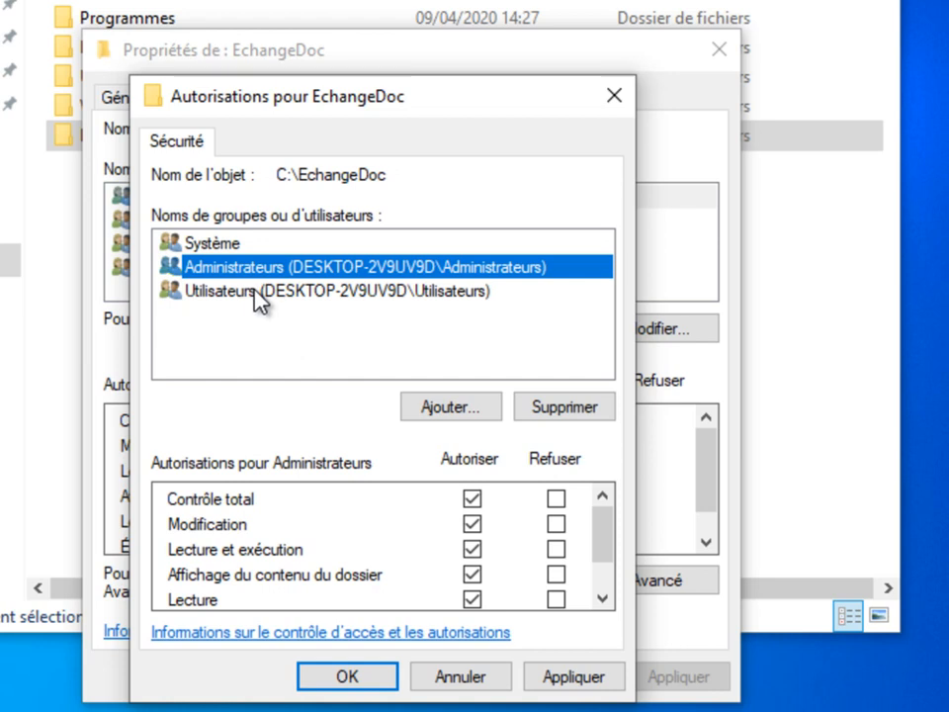
click(237, 298)
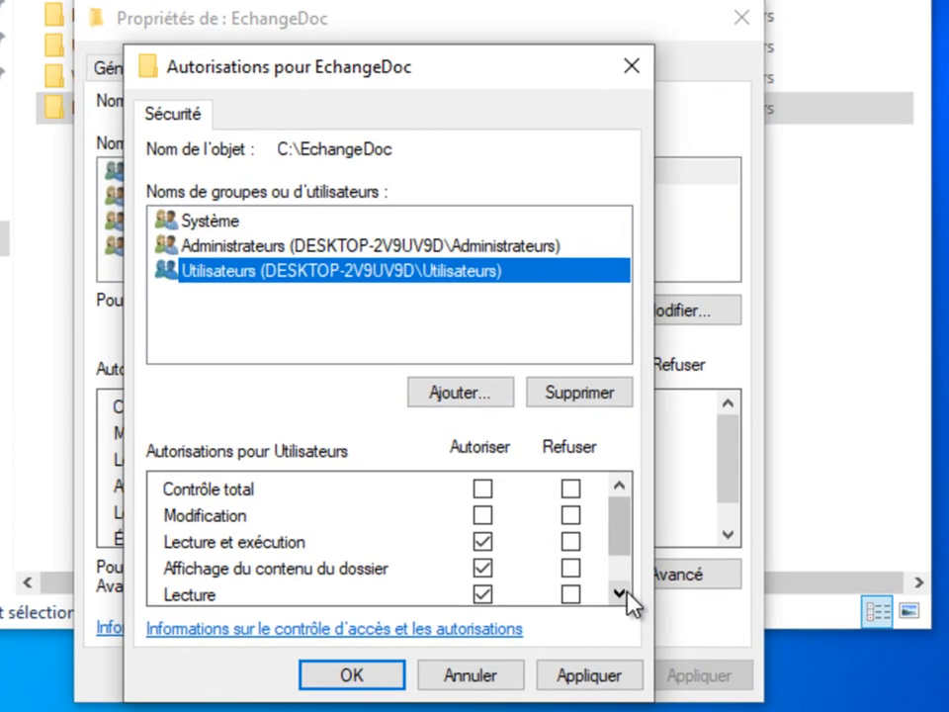
click(601, 597)
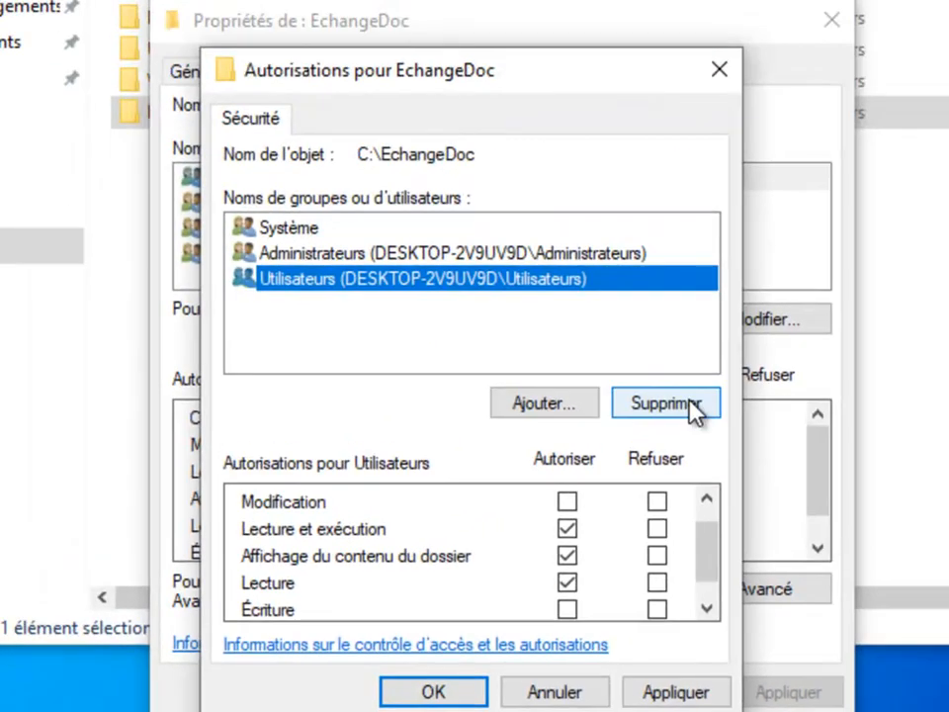
click(758, 274)
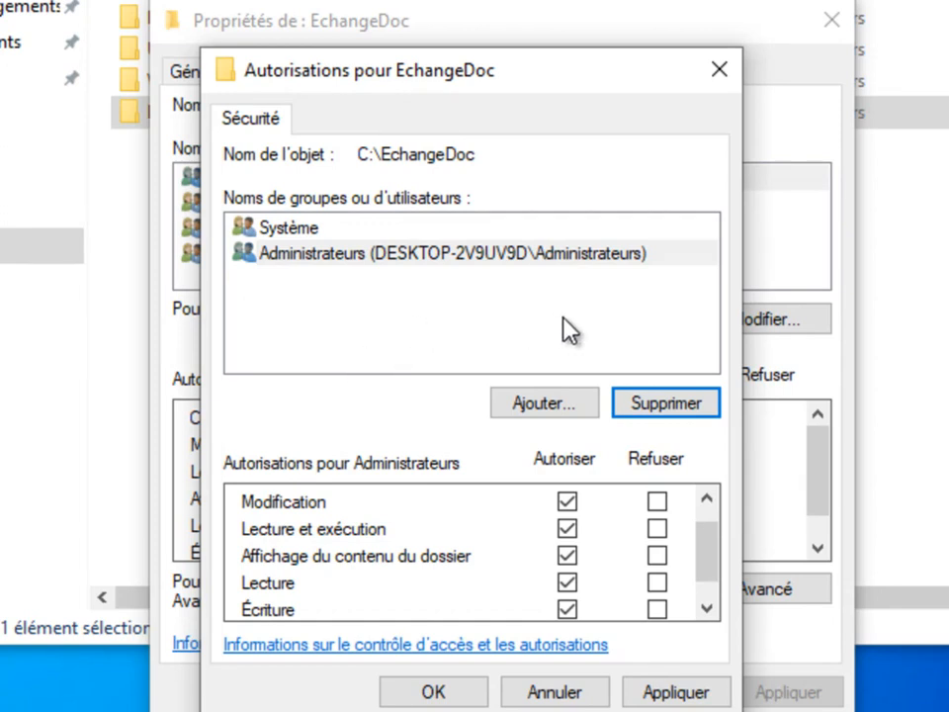
Step: Find the local group G_Direction through the advanced search and add it to EchangeDoc's permissions
click(544, 403)
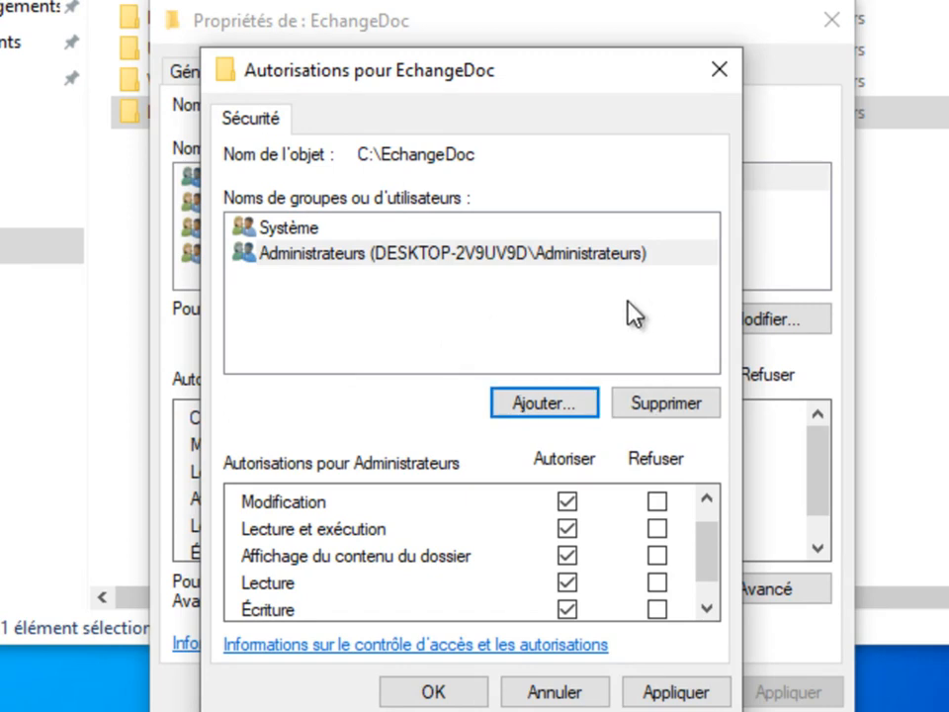
click(545, 407)
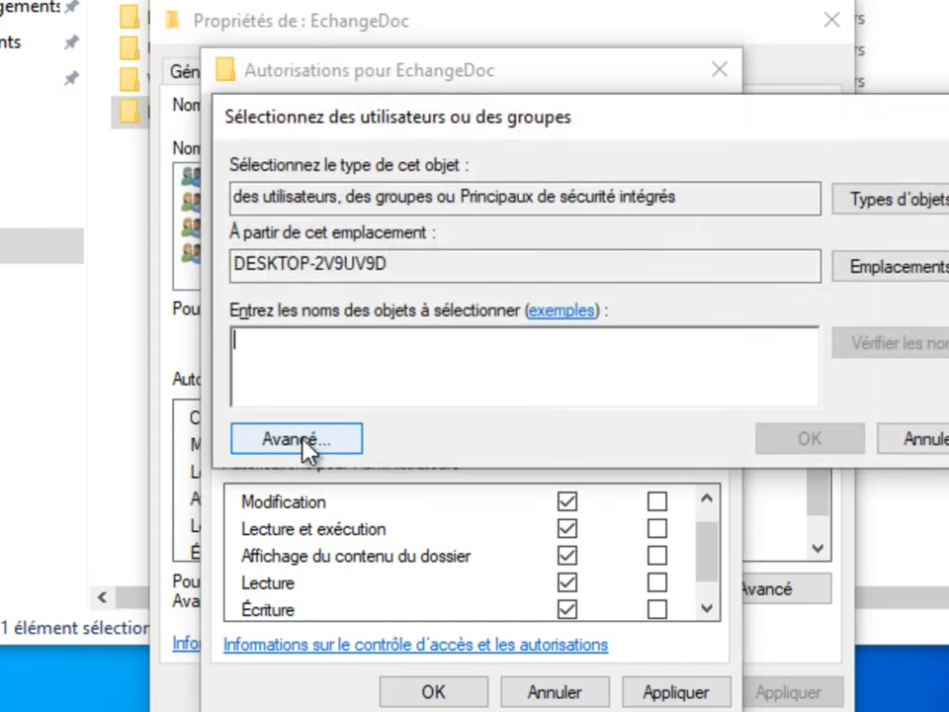
click(303, 441)
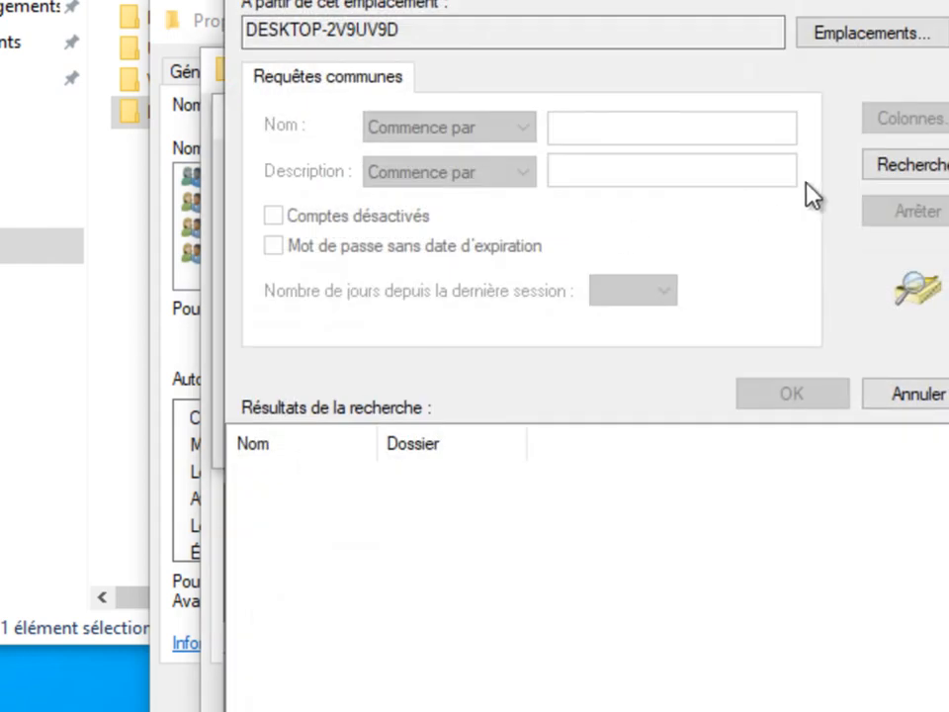
click(909, 166)
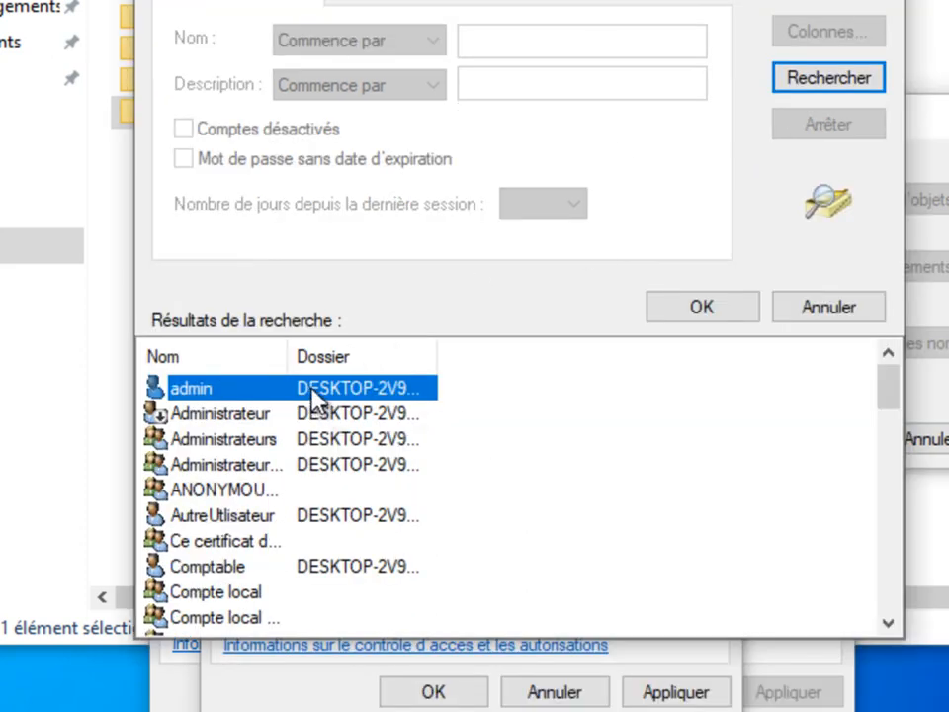
drag(290, 362, 368, 364)
scroll(580, 456, down, 2)
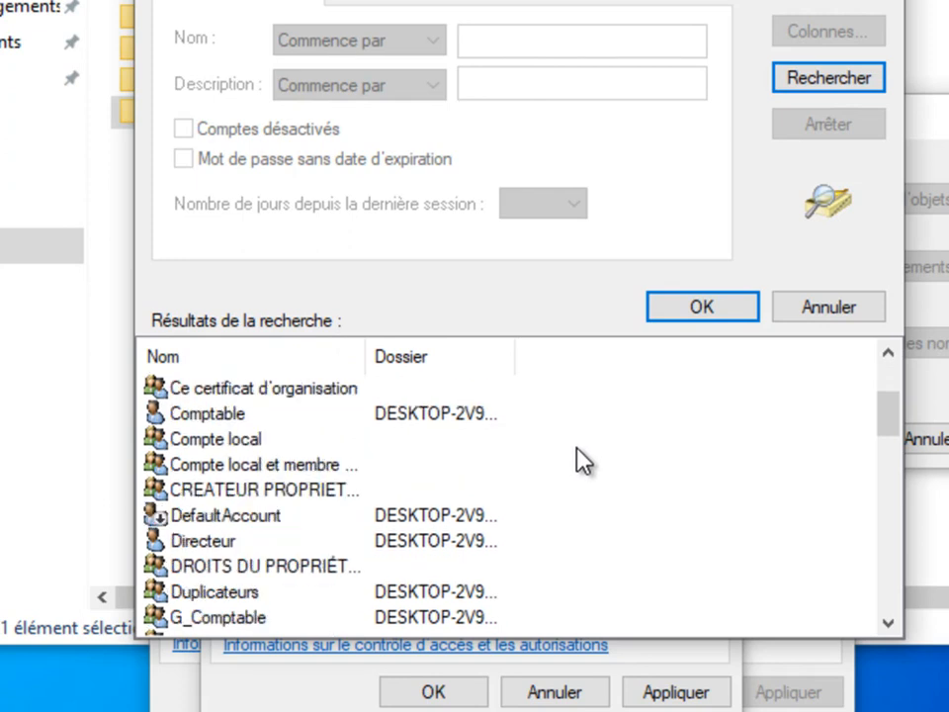
click(199, 544)
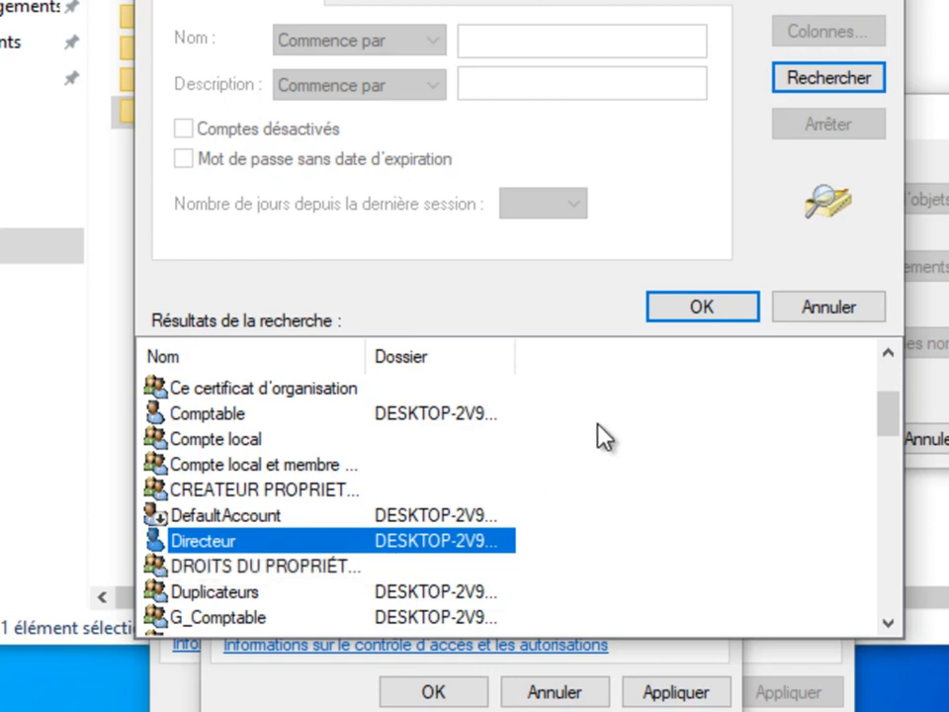
scroll(513, 457, down, 2)
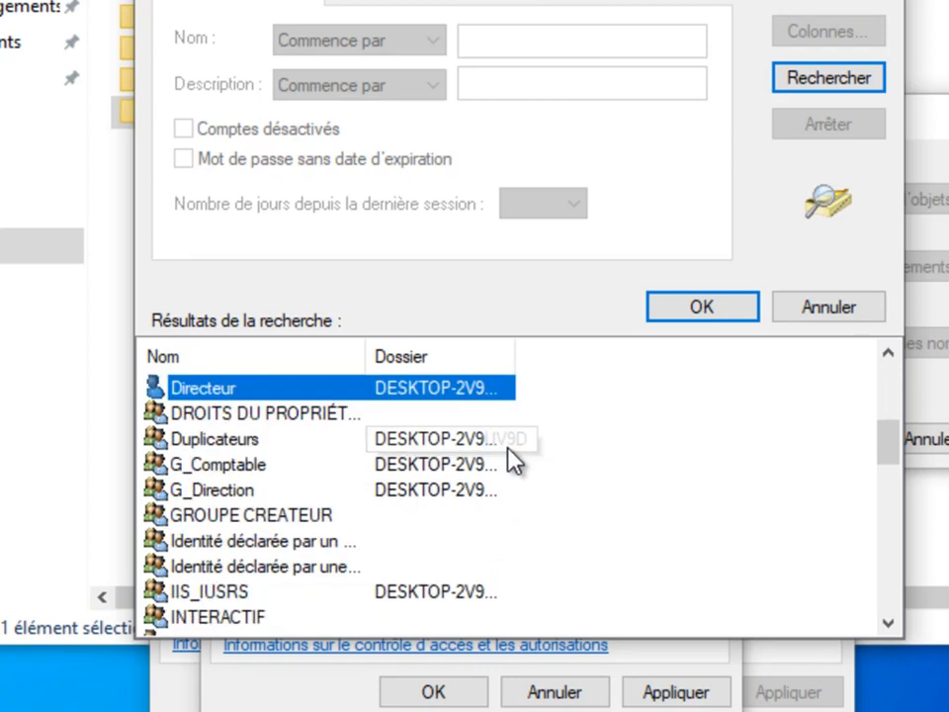
click(221, 491)
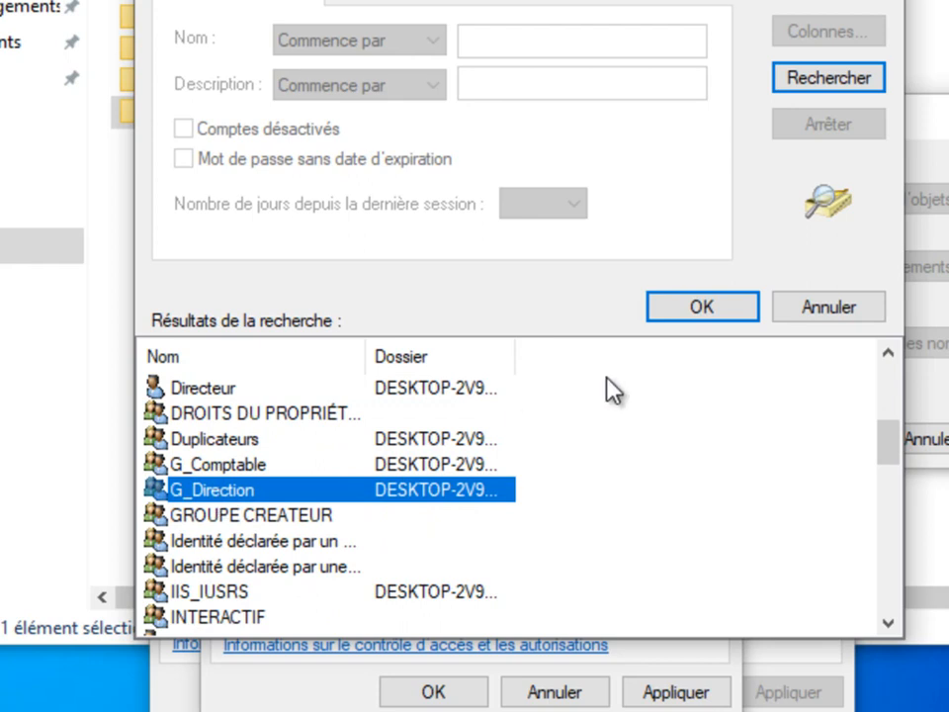
click(703, 310)
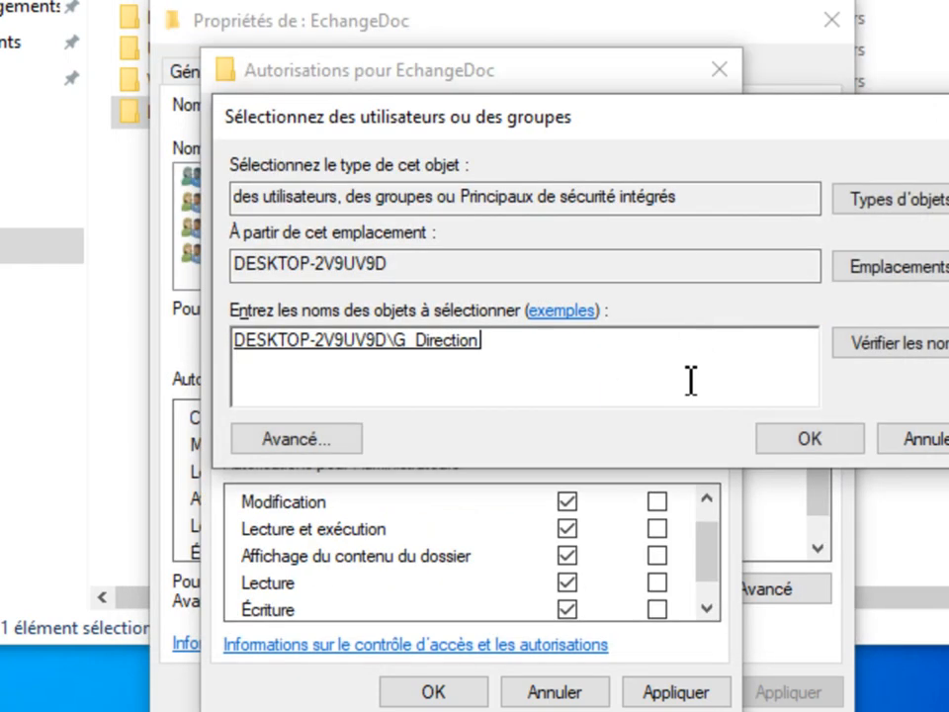
click(806, 441)
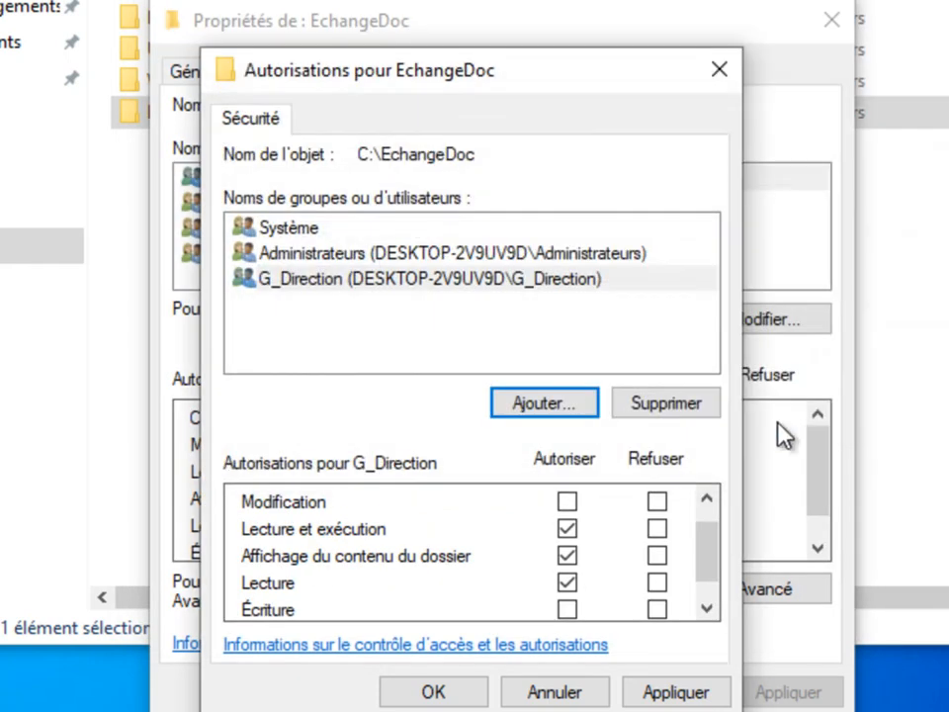
Step: Allow Modification for G_Direction on EchangeDoc and confirm the permission changes
click(285, 280)
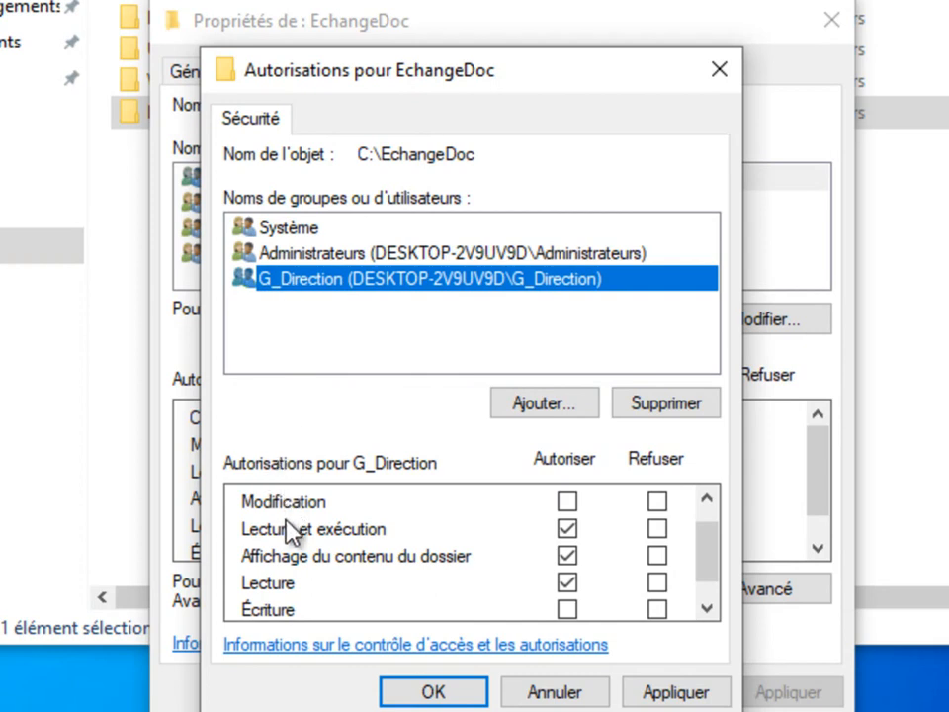
click(568, 502)
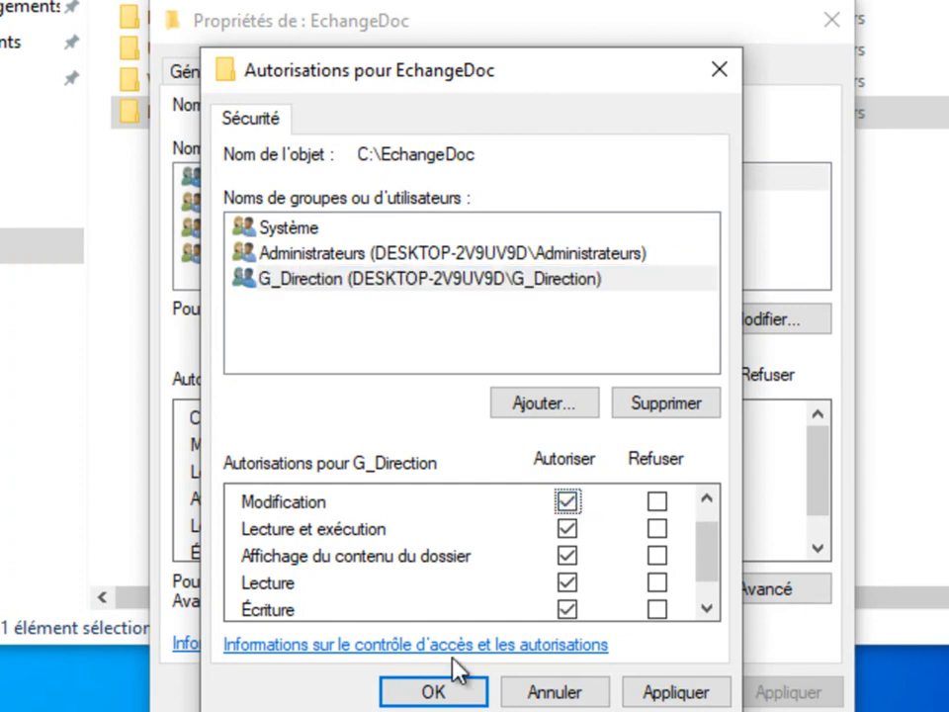
click(454, 695)
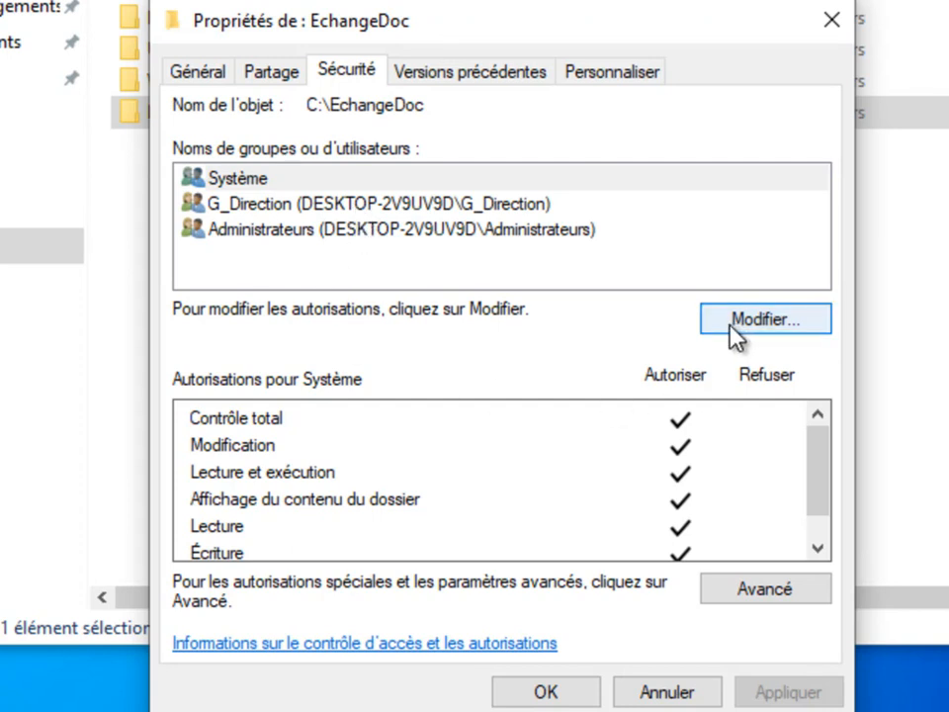
Step: Reopen EchangeDoc's permissions for editing, add the local group G_Comptable found through the advanced search, and review its rights
click(756, 318)
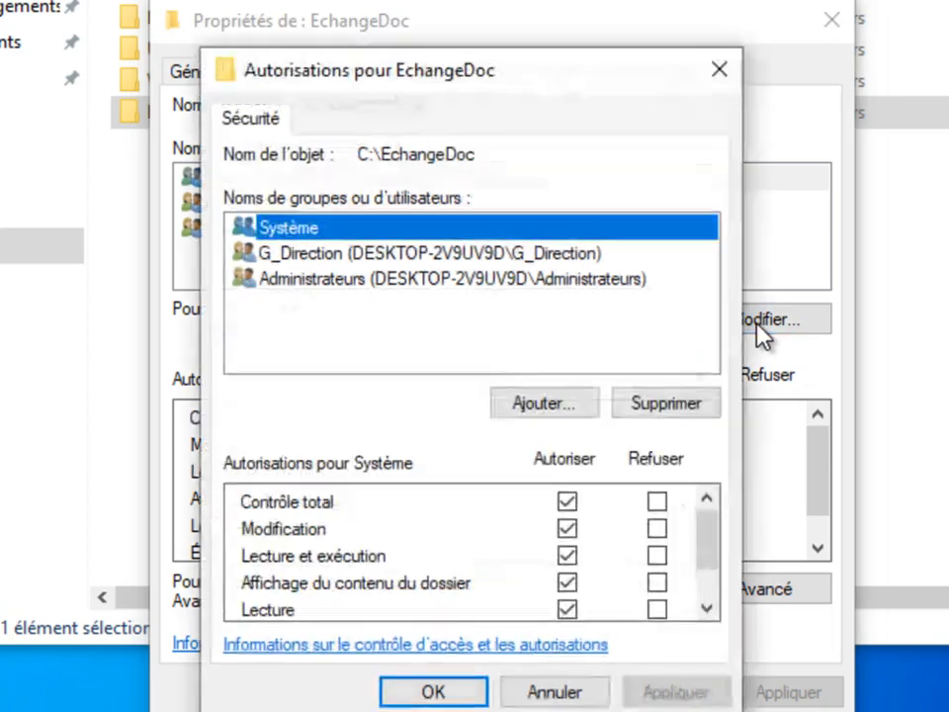
click(549, 405)
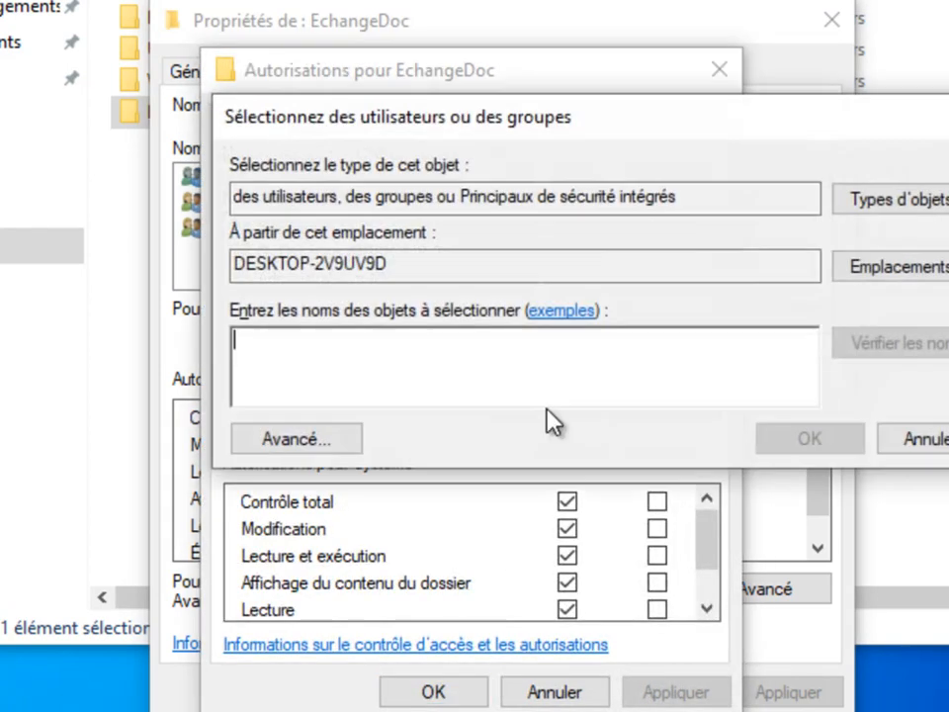
click(326, 445)
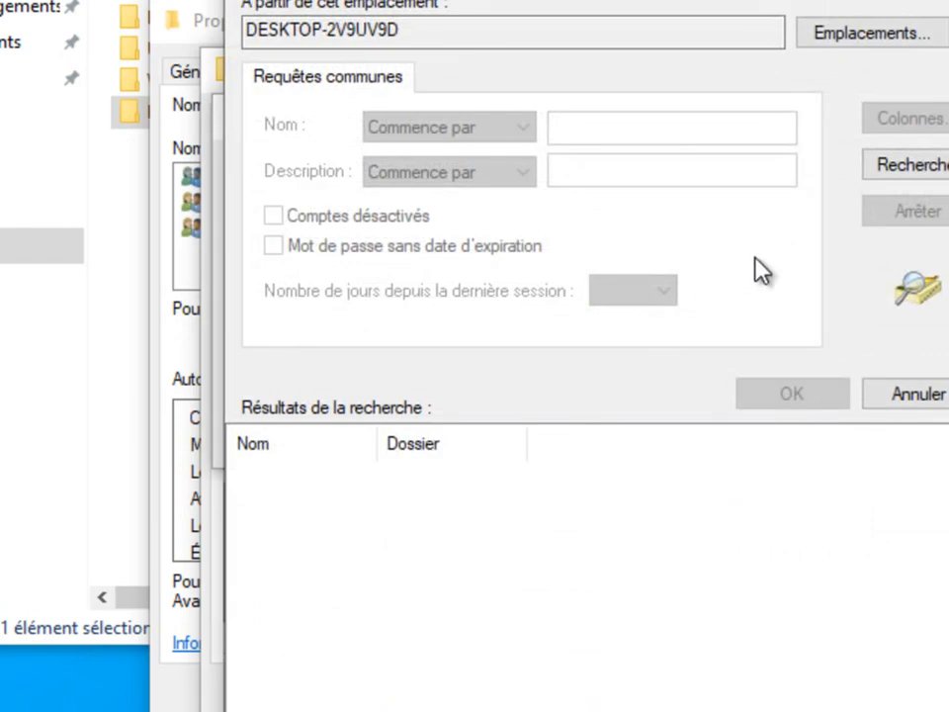
click(872, 166)
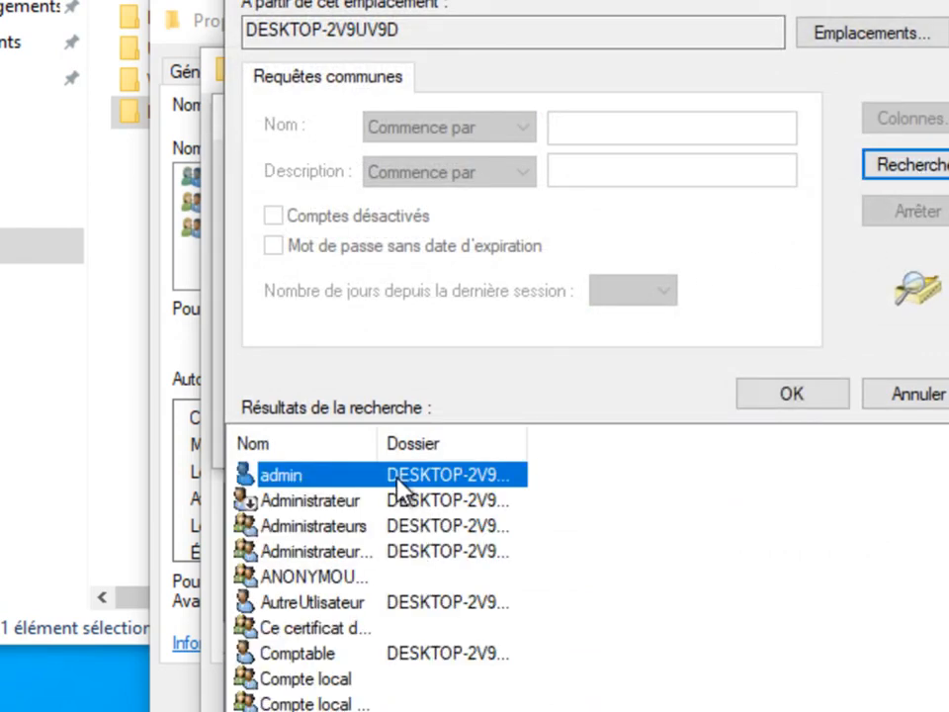
drag(377, 443, 489, 443)
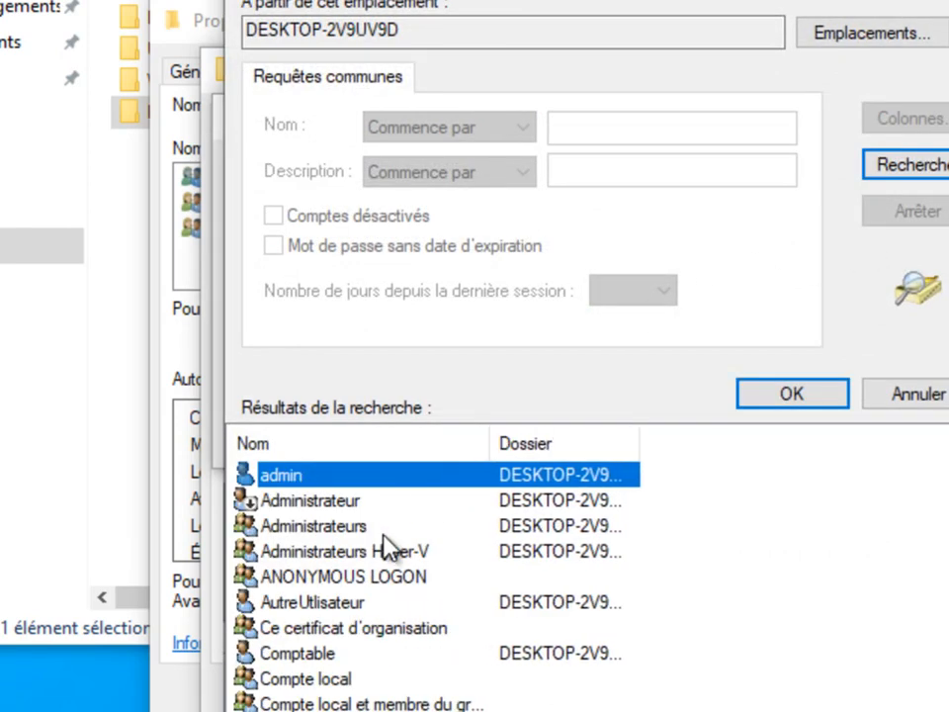
scroll(386, 557, down, 1)
click(293, 582)
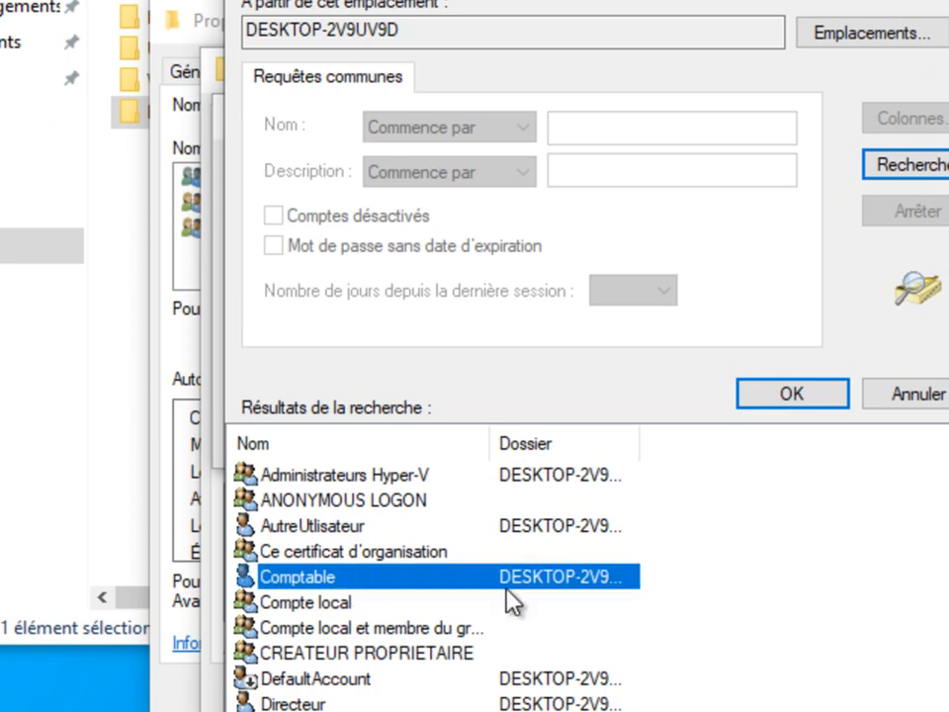
scroll(434, 576, down, 2)
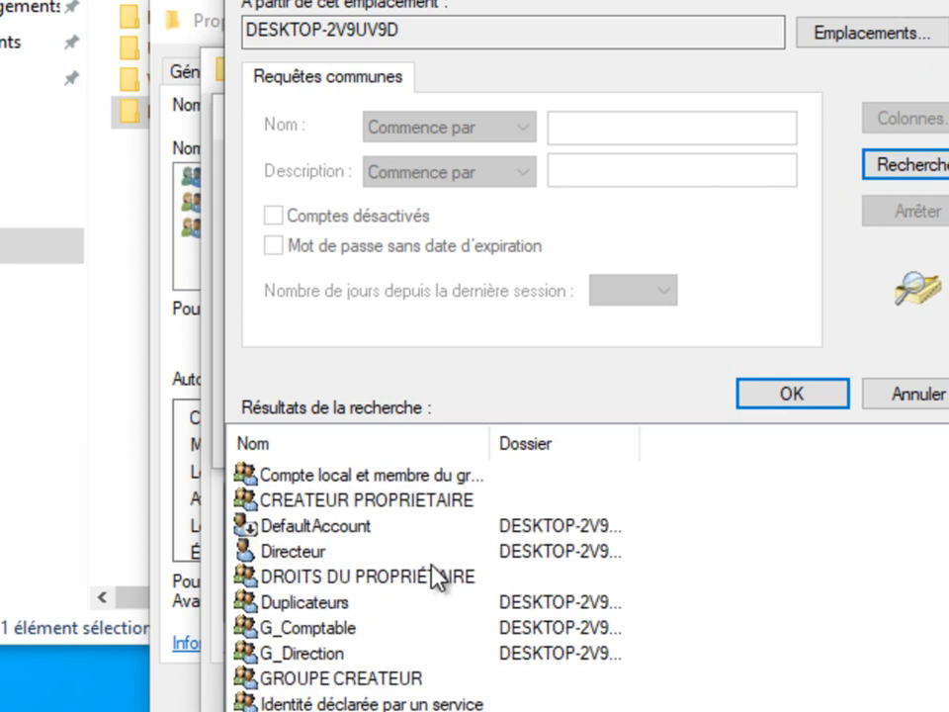
click(305, 628)
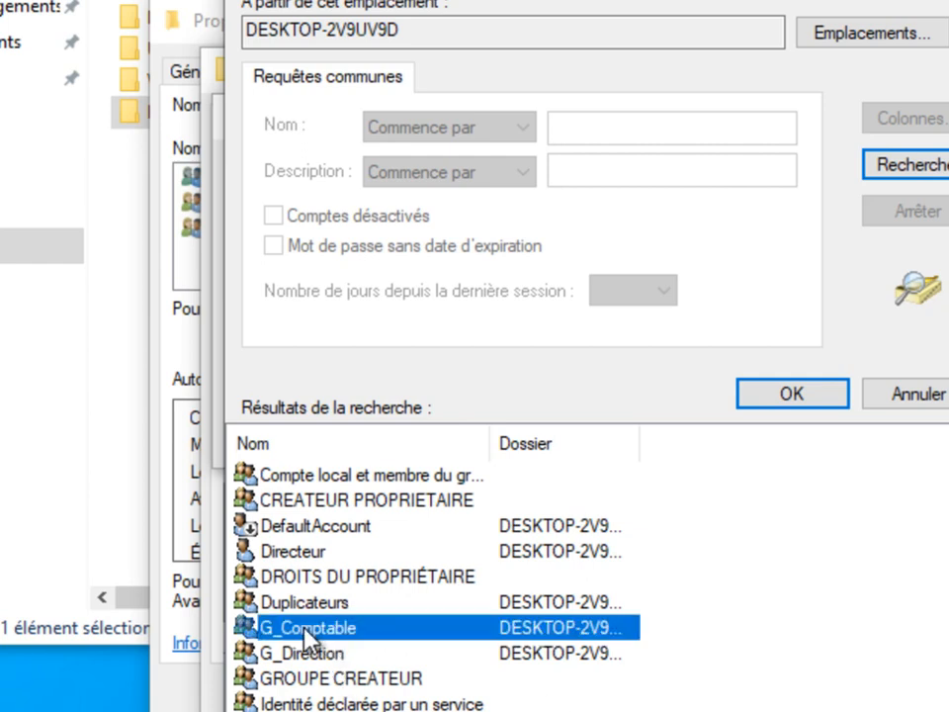
click(787, 400)
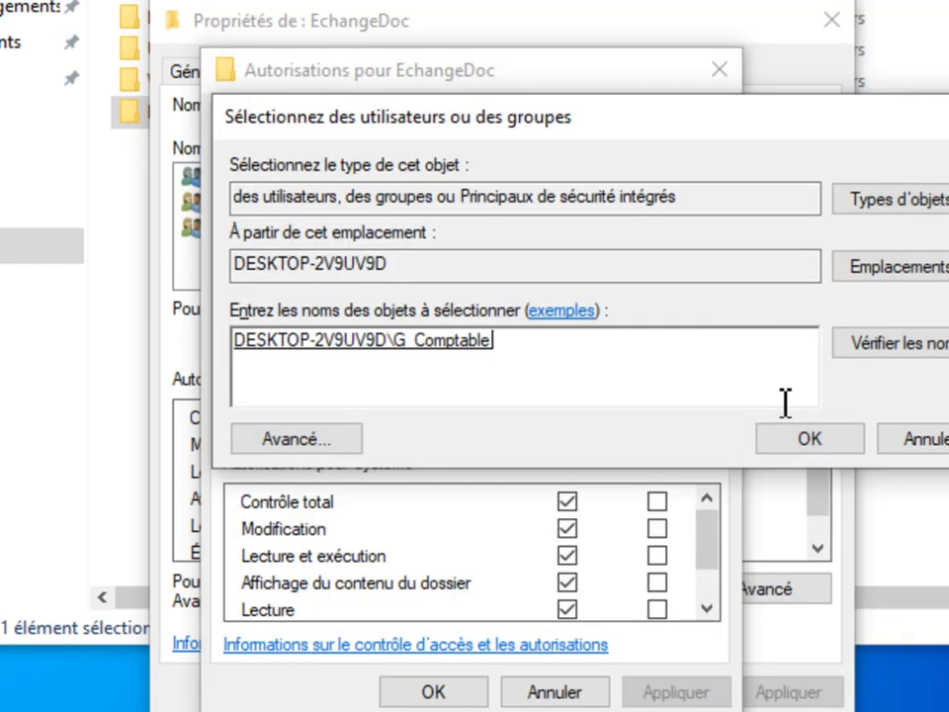
click(786, 442)
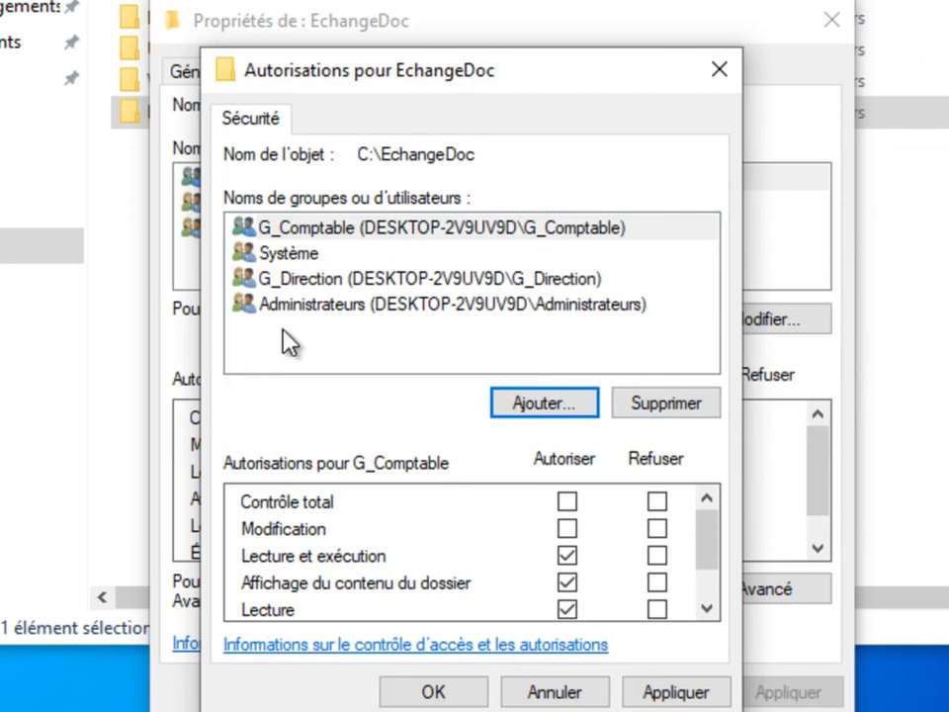
click(309, 233)
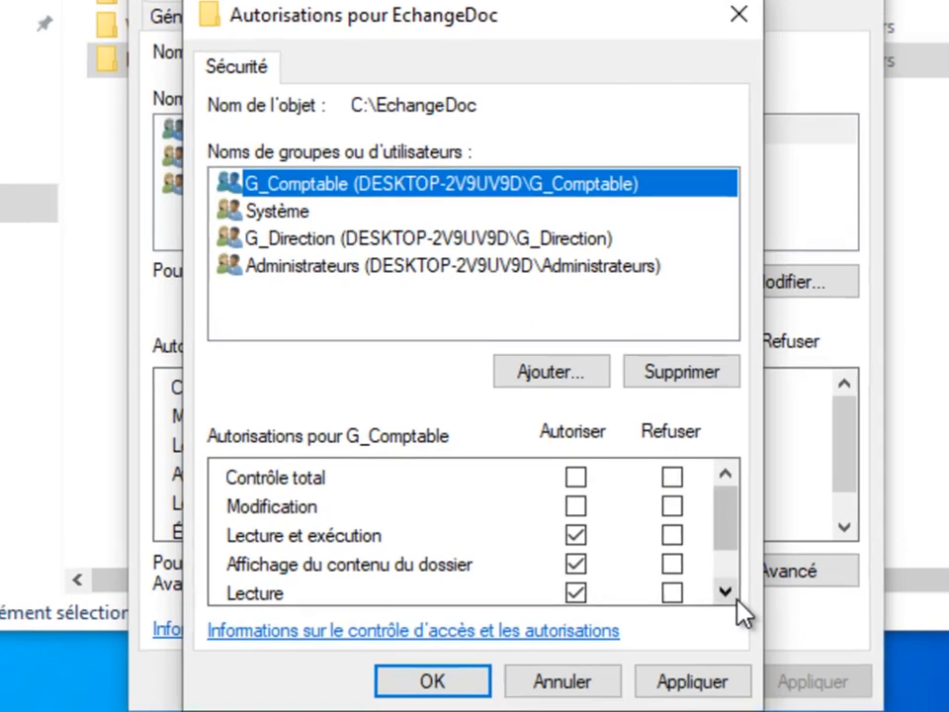
click(706, 608)
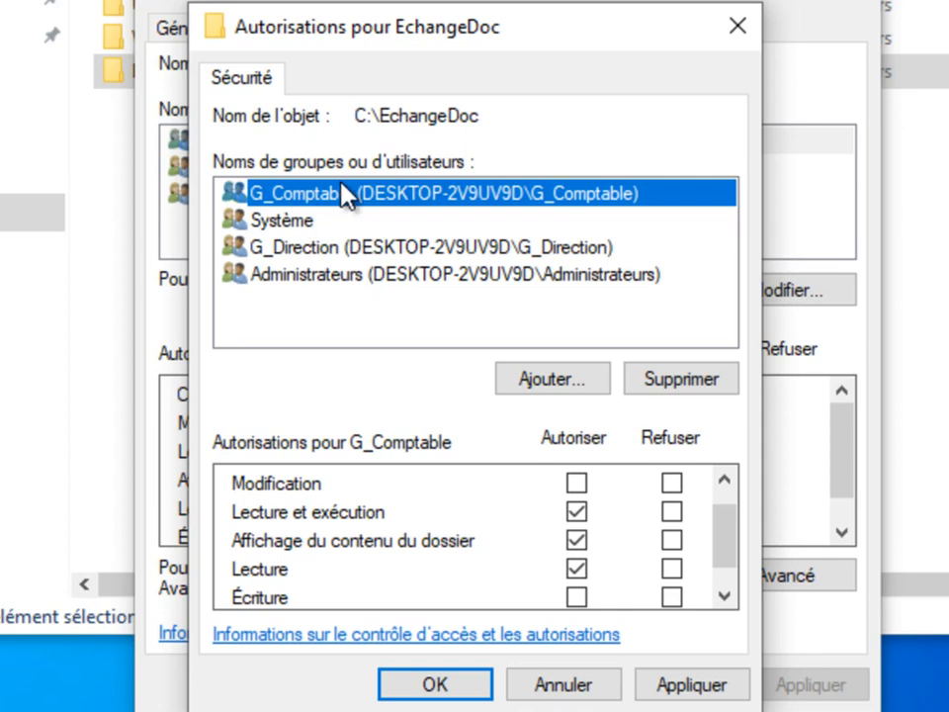
click(576, 544)
Step: Find the user StagiaireComptable through the advanced search and add it to EchangeDoc's permissions
click(596, 393)
click(328, 427)
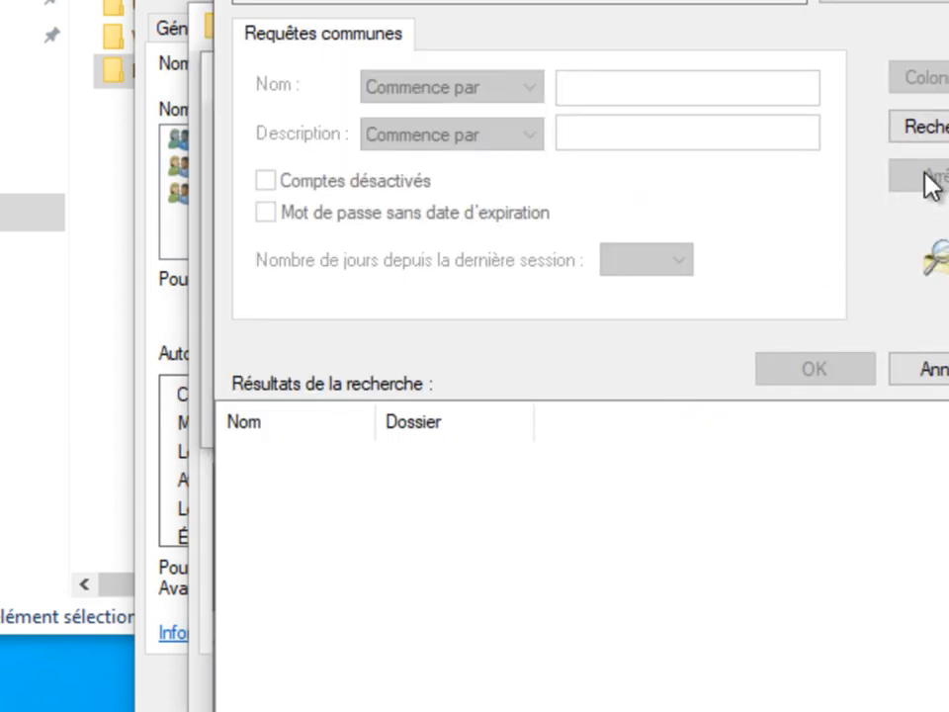
click(944, 138)
scroll(376, 582, down, 1)
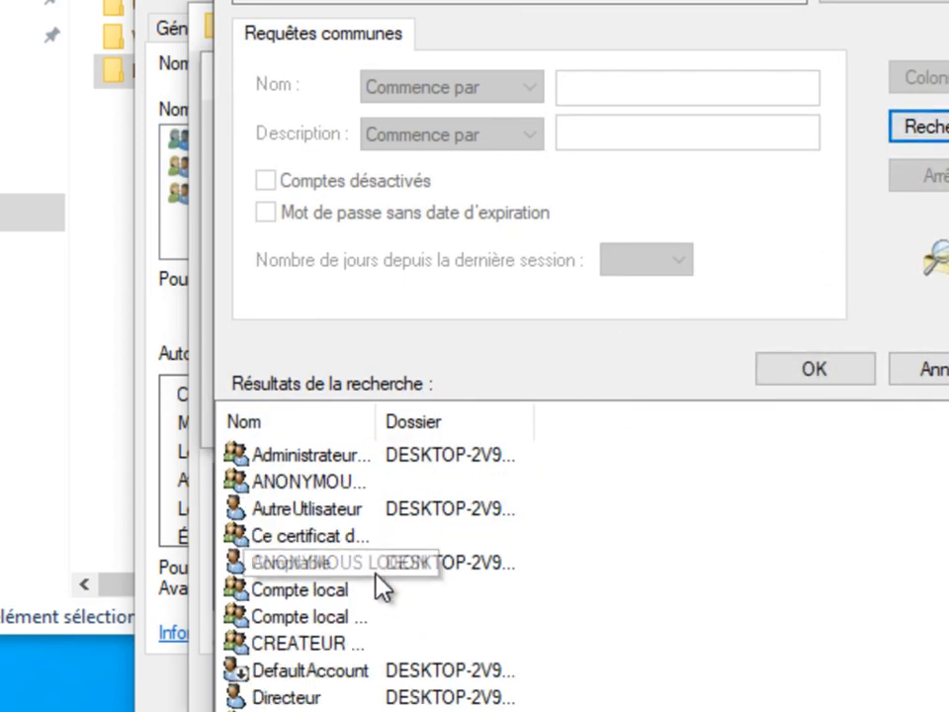
drag(377, 423, 438, 423)
scroll(406, 525, down, 2)
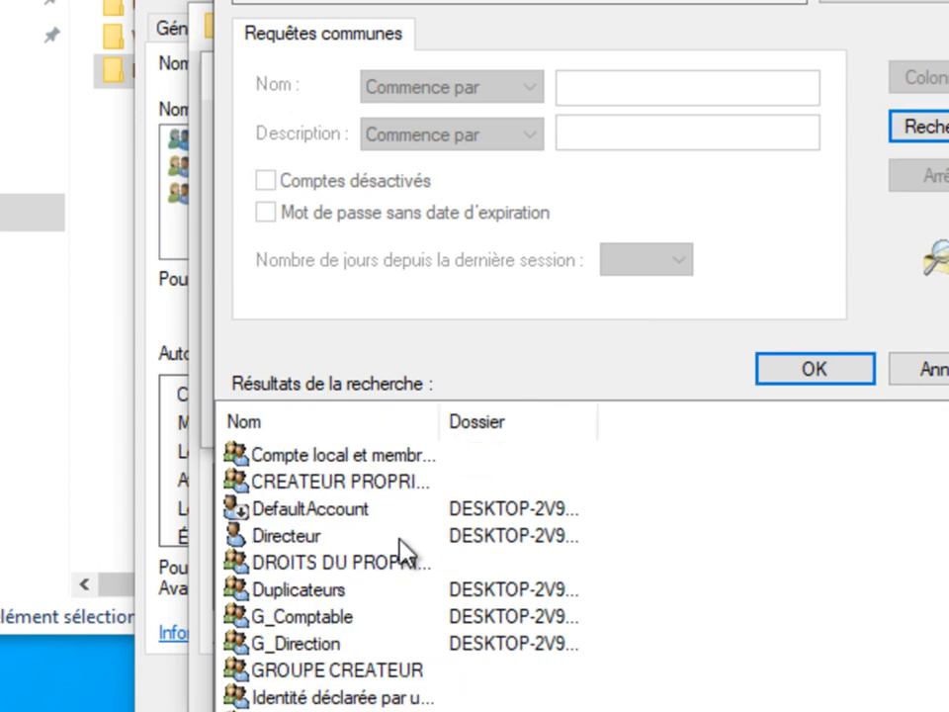
scroll(391, 561, down, 7)
click(374, 671)
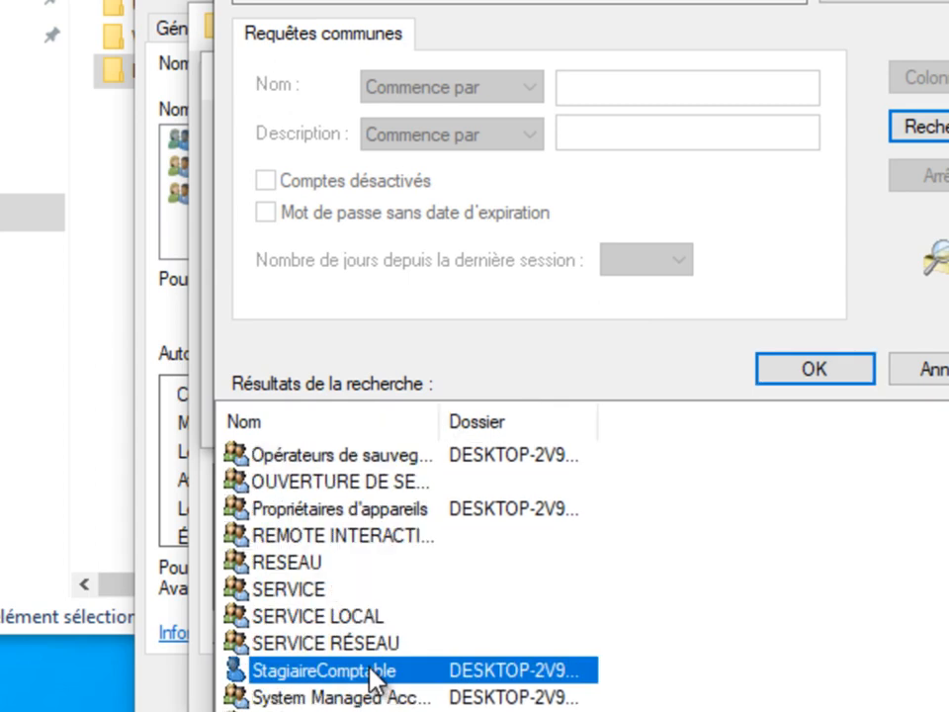
click(801, 371)
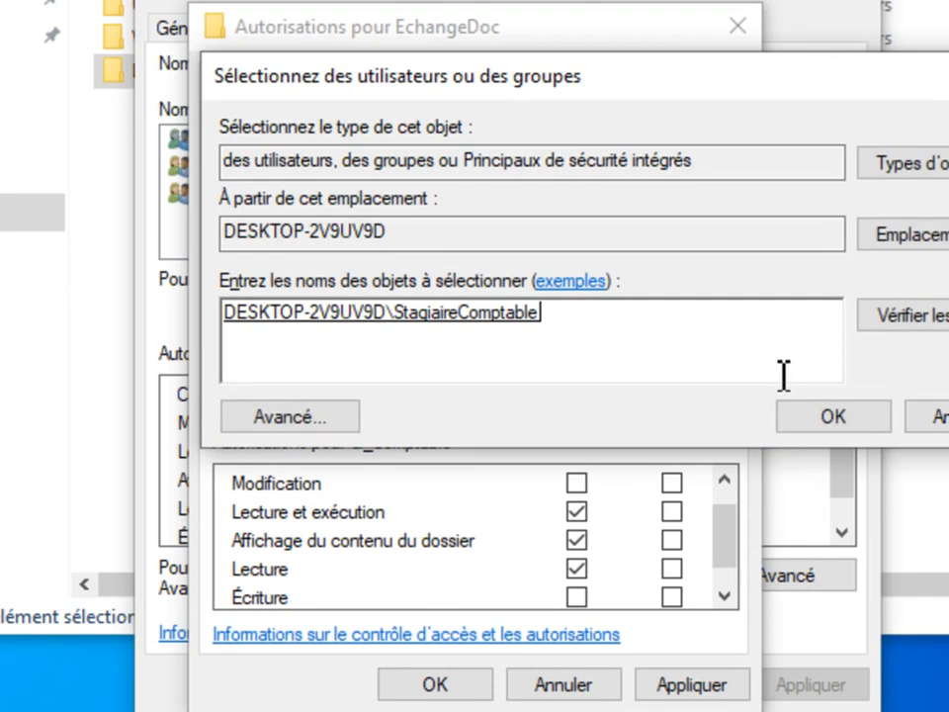
click(804, 416)
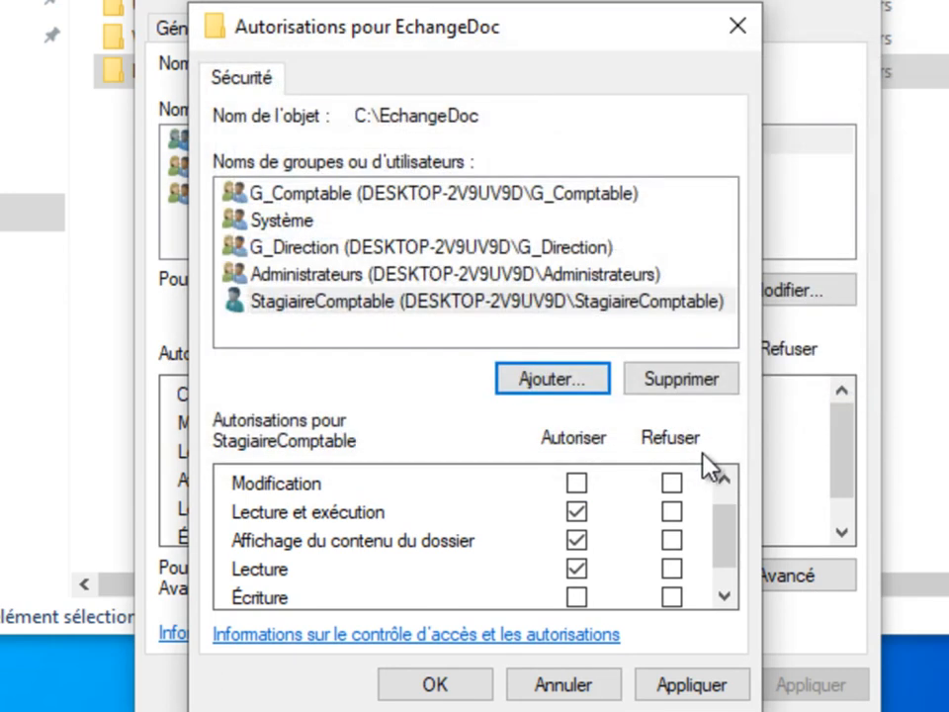
Step: Compare the rights of StagiaireComptable and G_Comptable, and deny Modification on EchangeDoc for StagiaireComptable
click(317, 308)
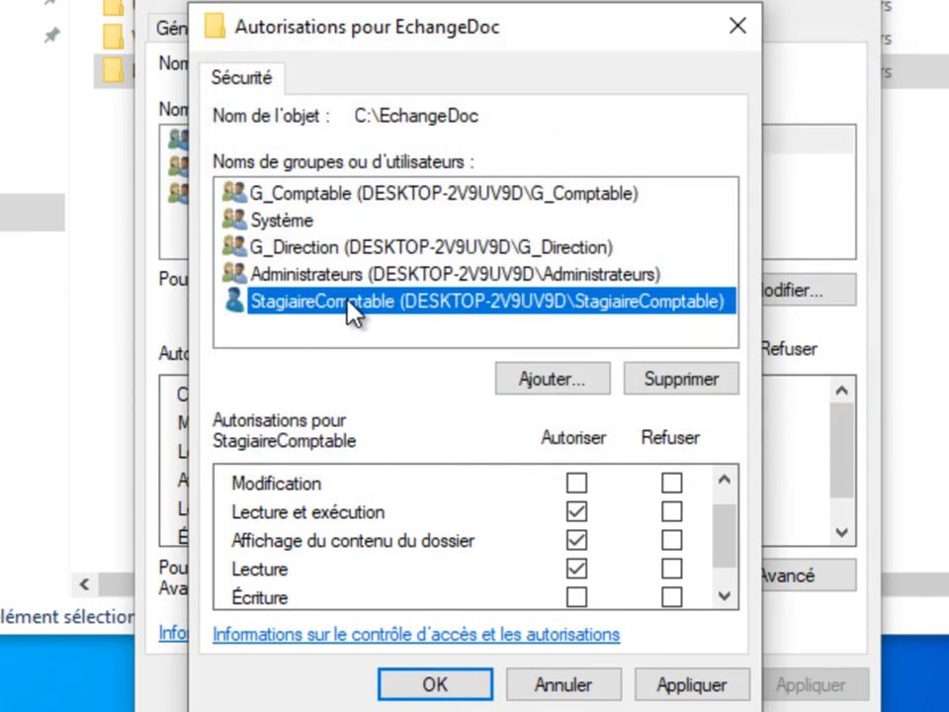
click(328, 197)
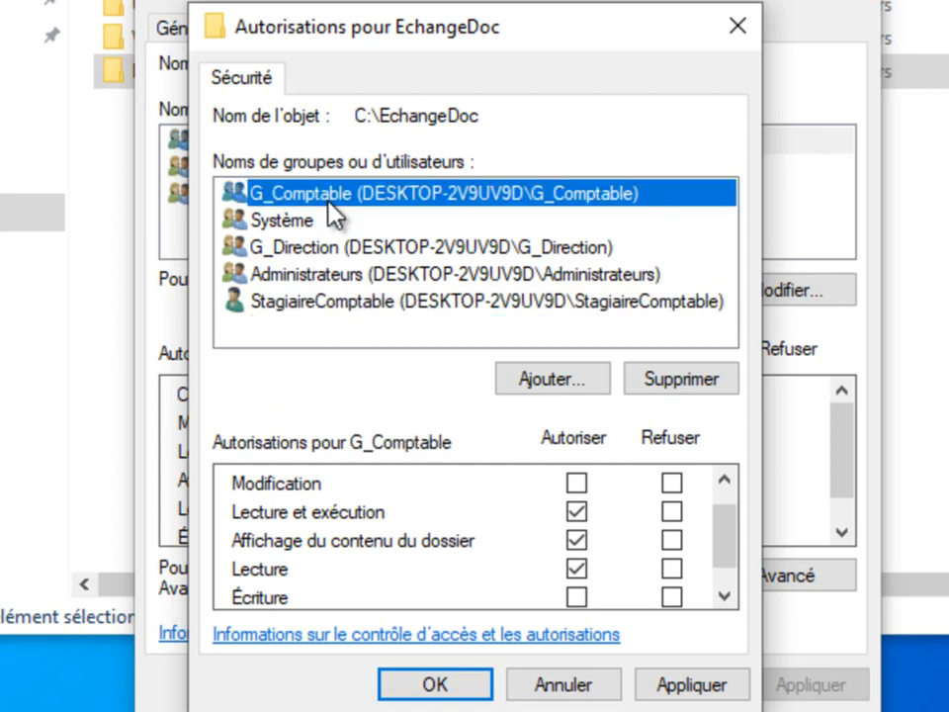
click(334, 305)
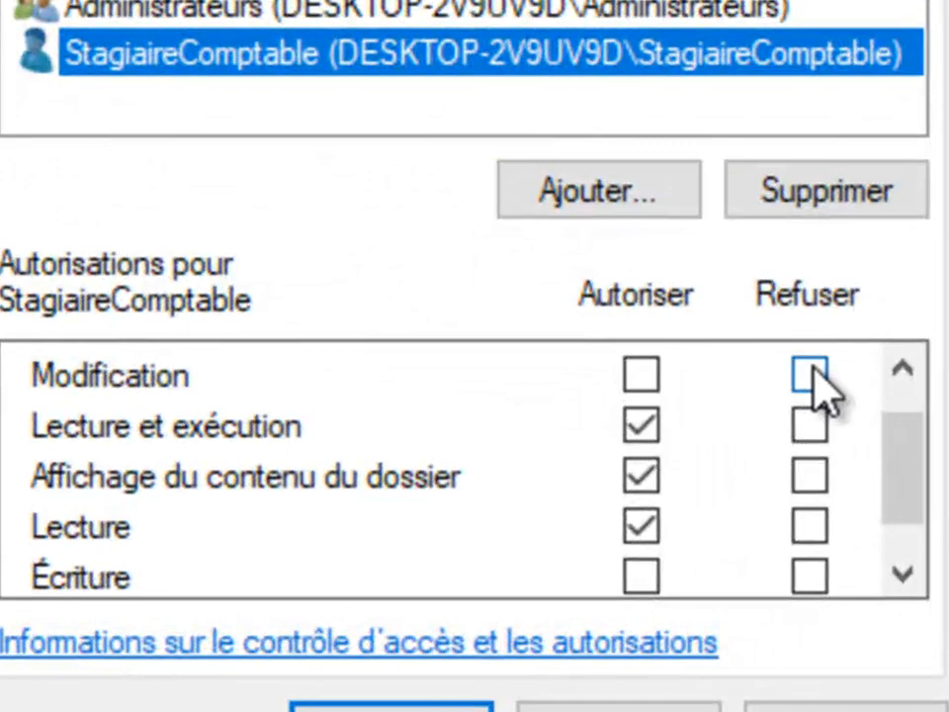
click(674, 482)
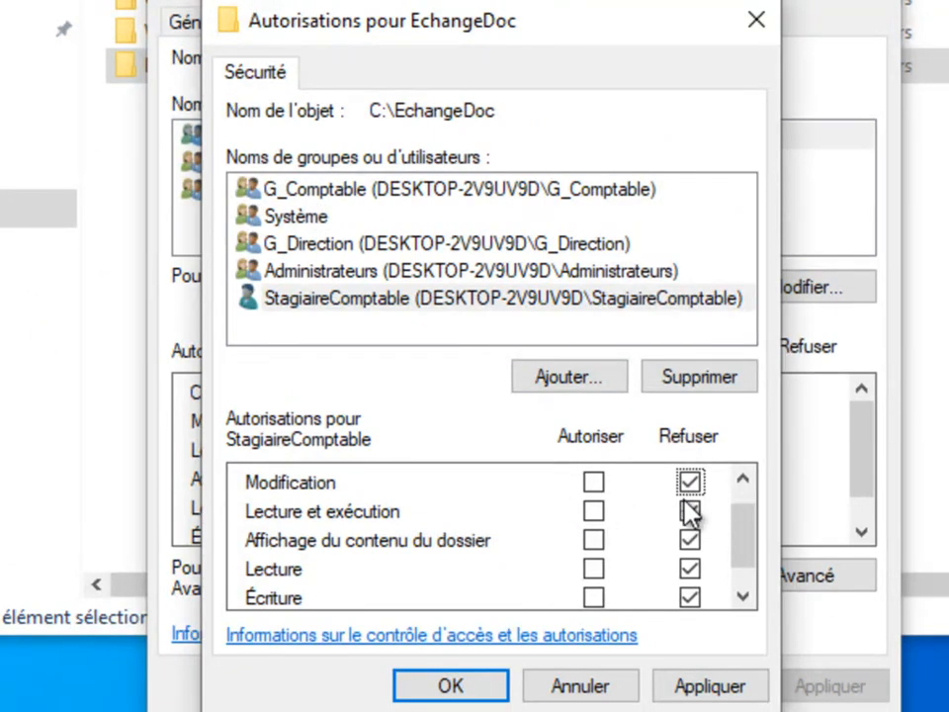
Step: Apply the deny entries for StagiaireComptable on EchangeDoc, continue past the security prompts, and close the folder's properties
click(497, 684)
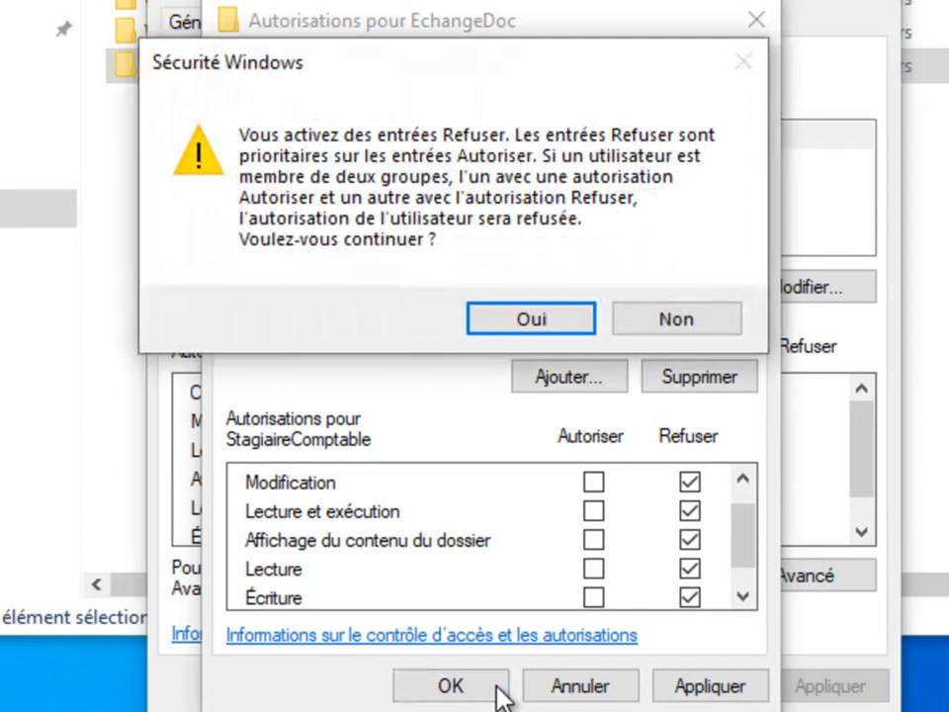
click(547, 318)
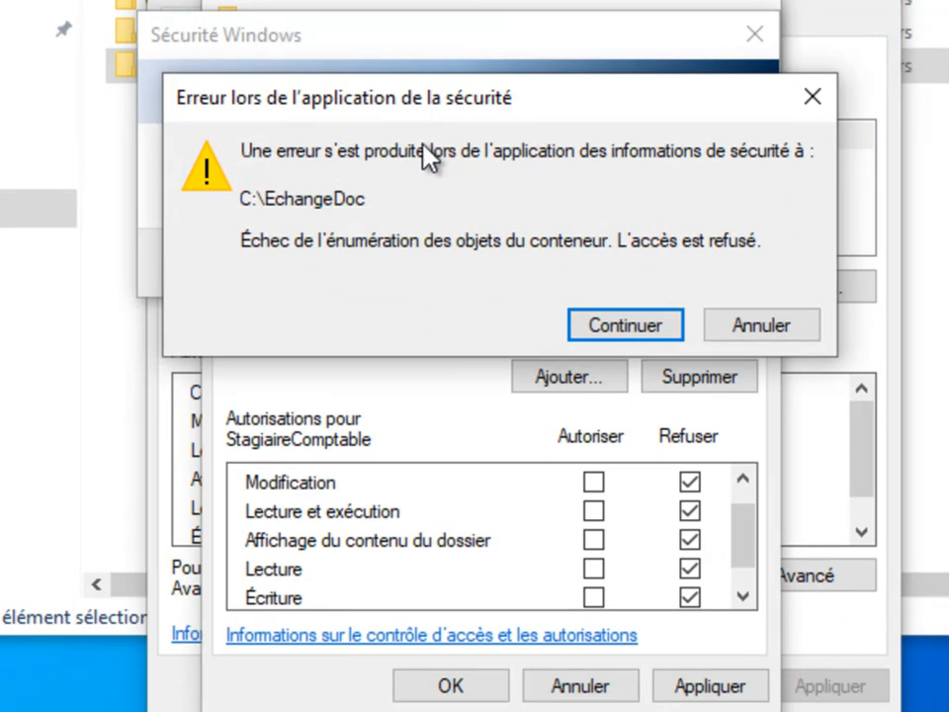
click(619, 329)
click(689, 320)
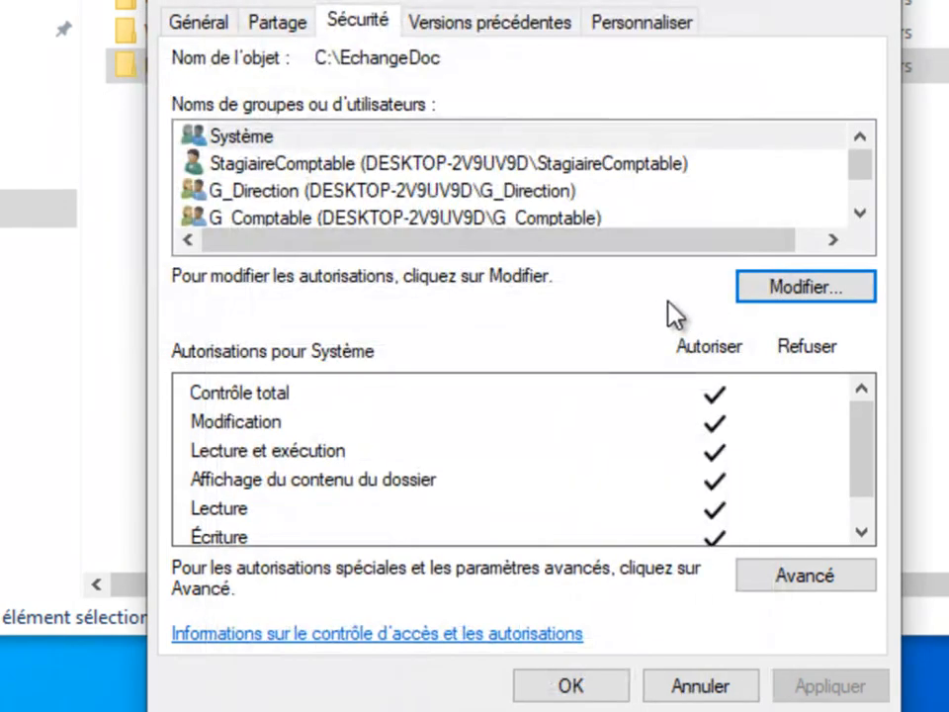
click(546, 691)
click(621, 324)
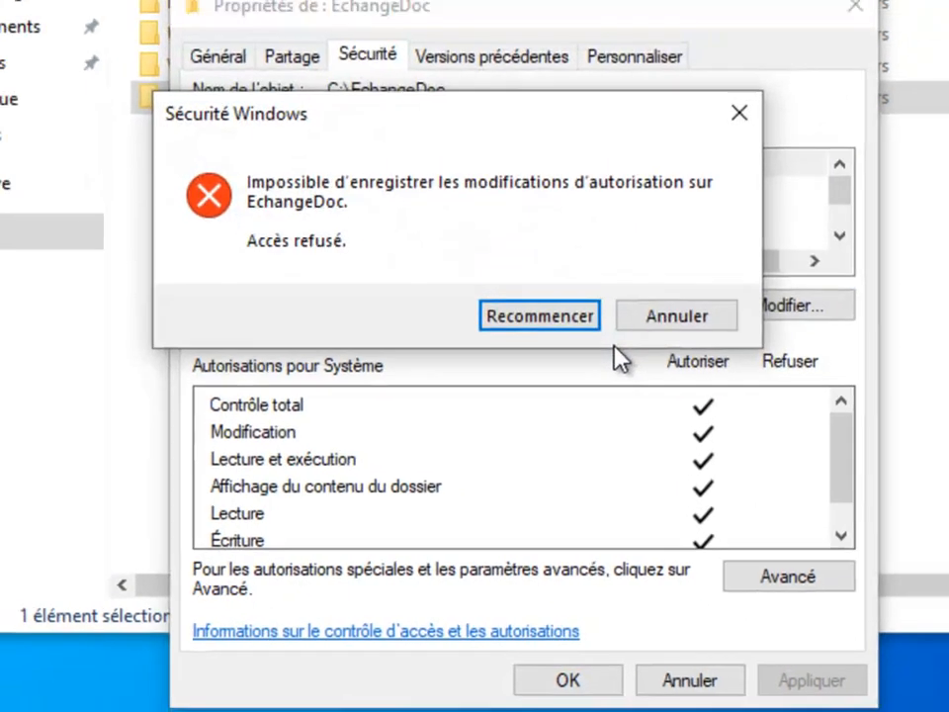
click(680, 308)
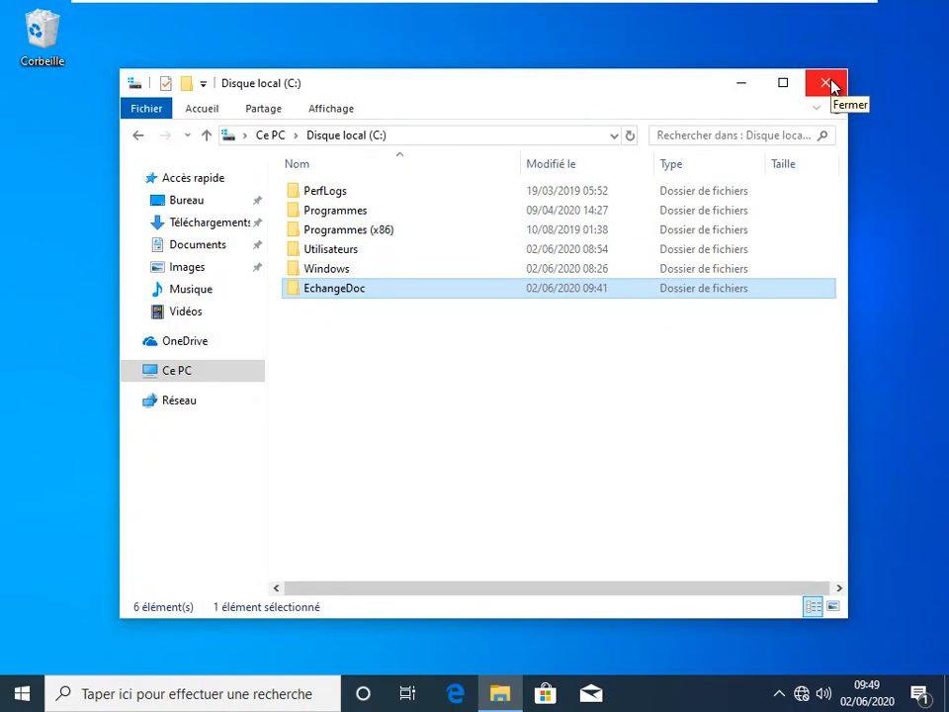
Step: Sign out of the admin session and sign in as Directeur with the account password
click(826, 85)
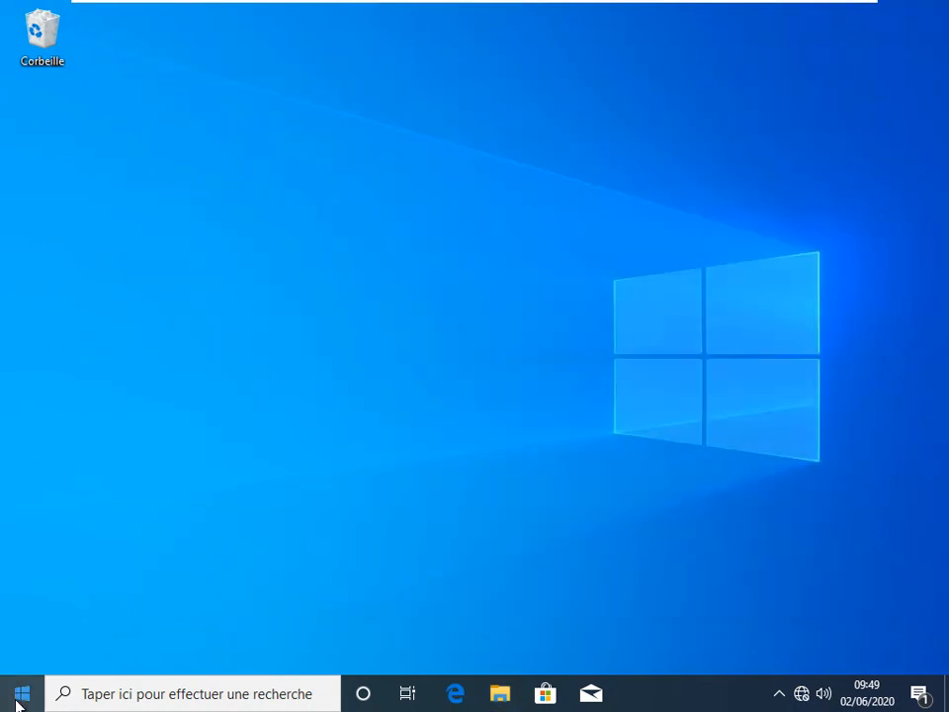
right_click(18, 702)
mouse_move(263, 647)
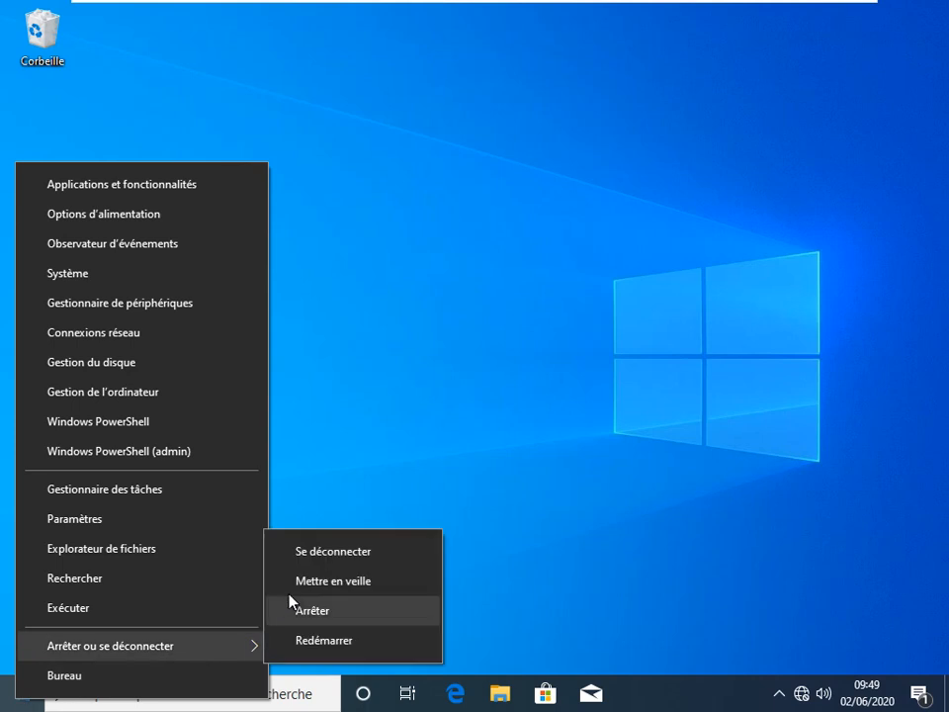
click(315, 560)
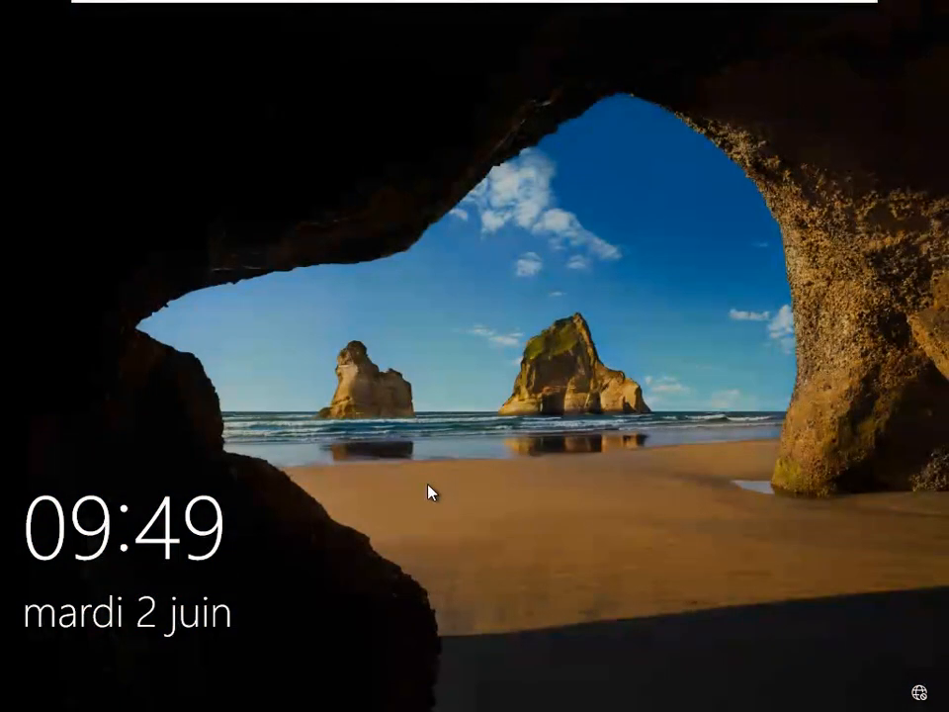
click(430, 494)
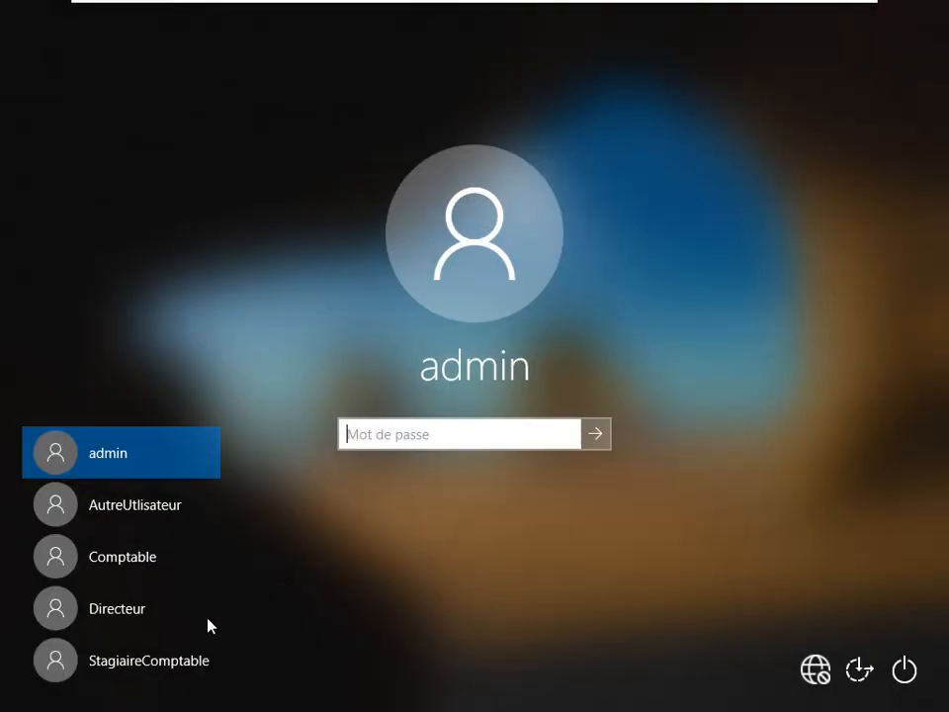
click(113, 619)
text(•)
key(Return)
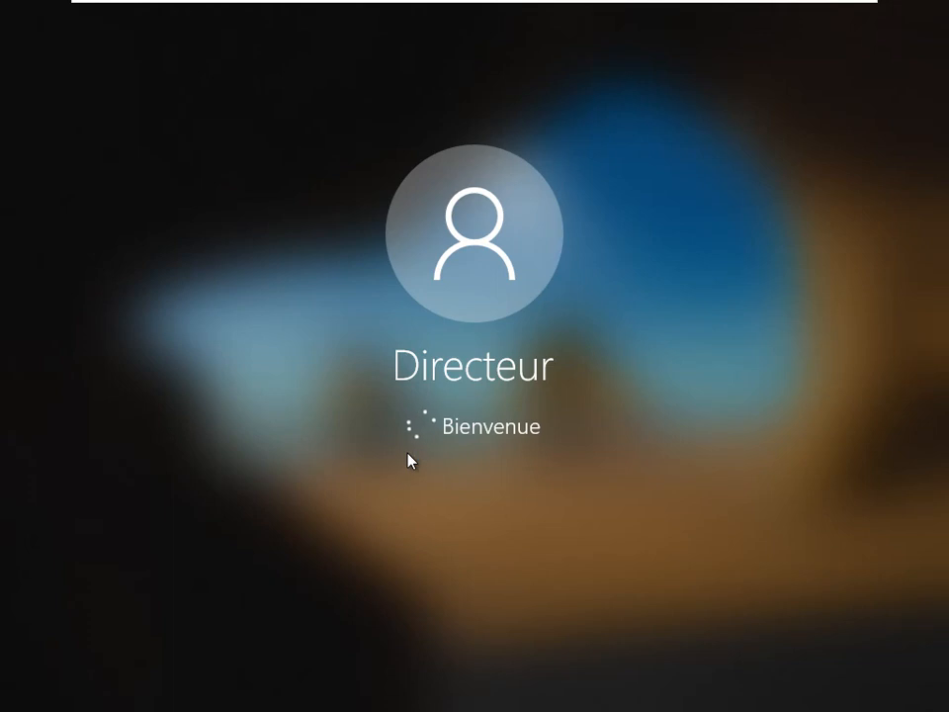
Step: Browse to the EchangeDoc folder on the local disk C: in the Directeur session
key(super+e)
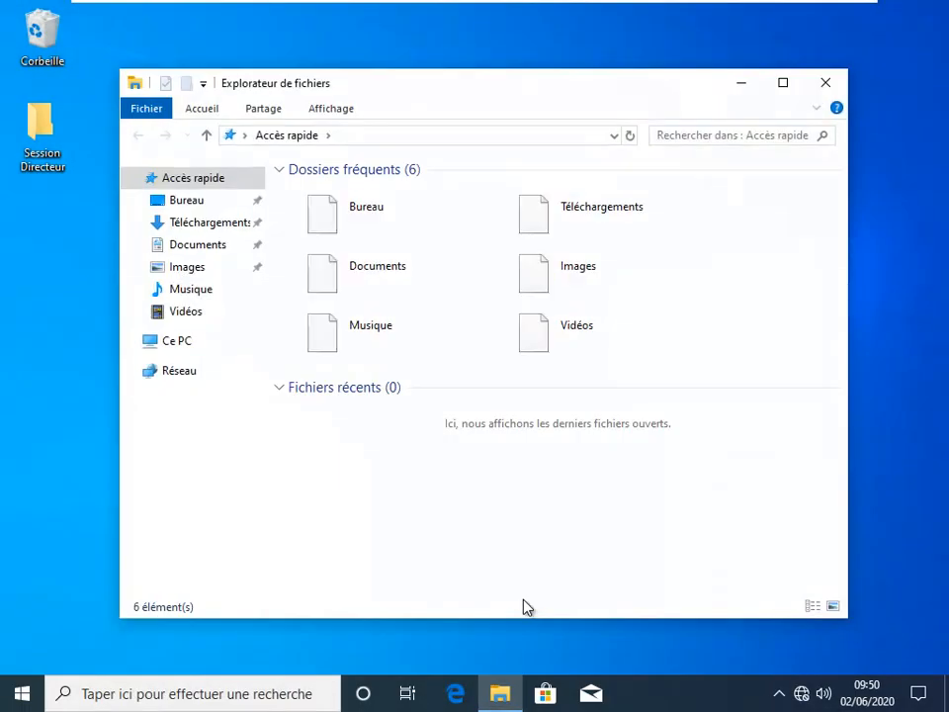
click(174, 346)
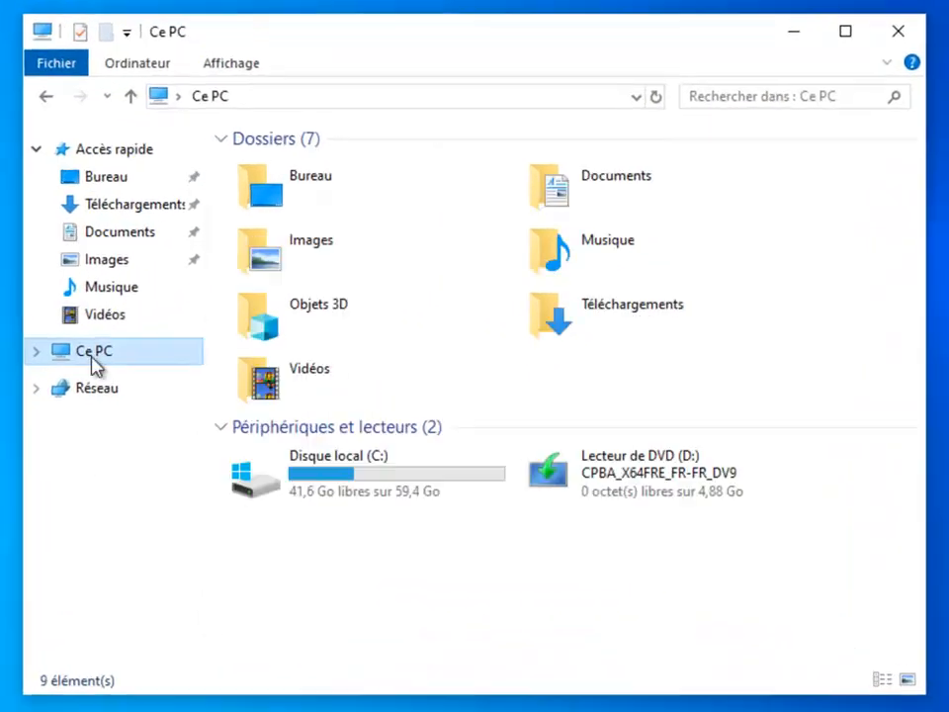
click(250, 482)
double_click(250, 482)
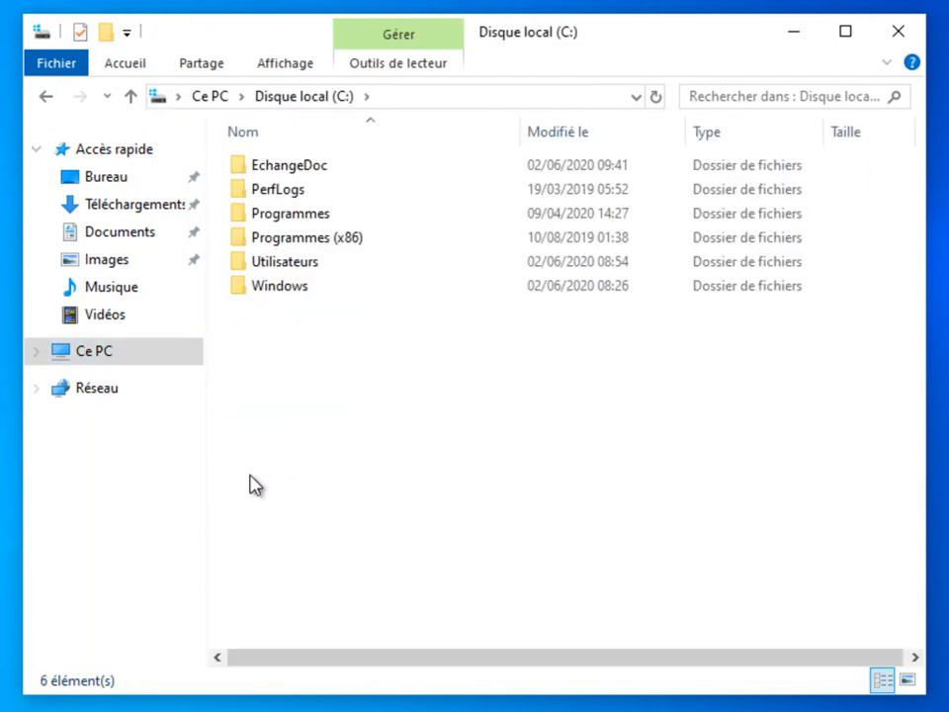
double_click(280, 168)
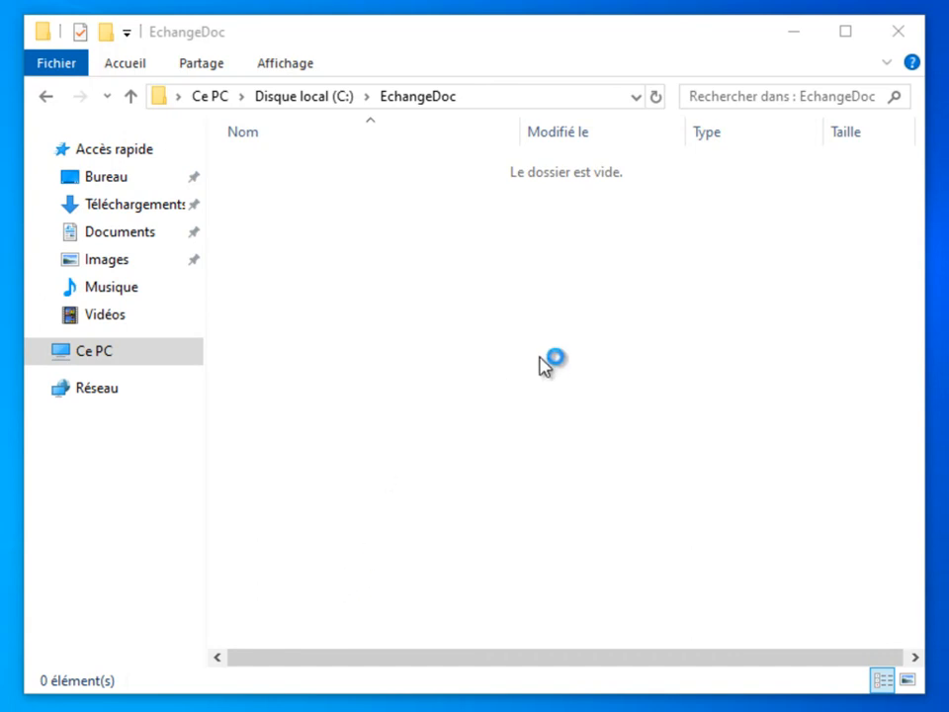
Step: Create a text document named "Pour le comptable" in the EchangeDoc folder
right_click(405, 259)
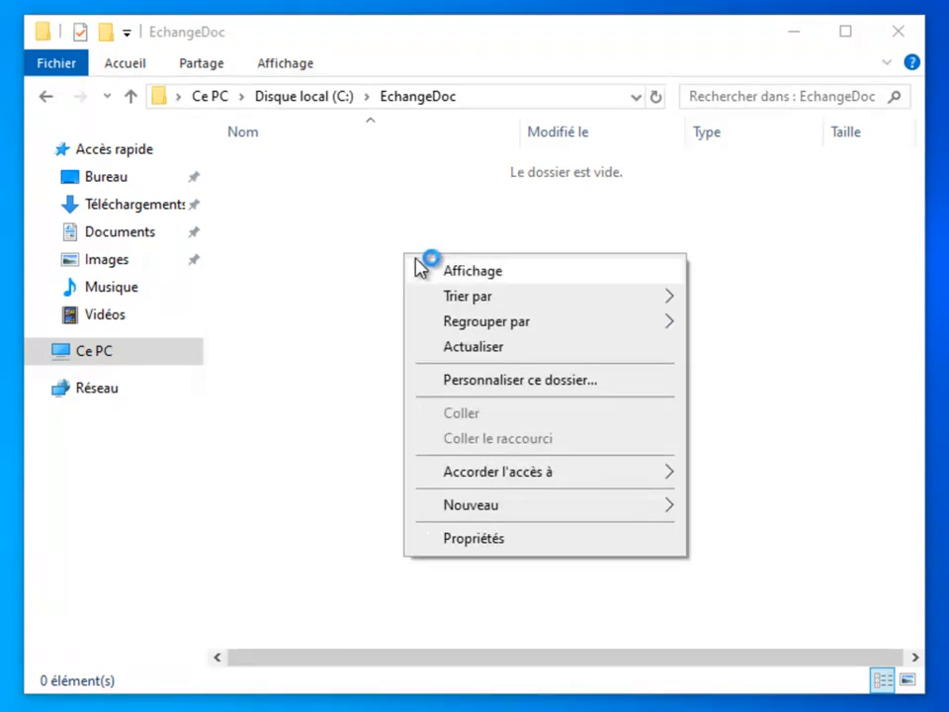
mouse_move(568, 506)
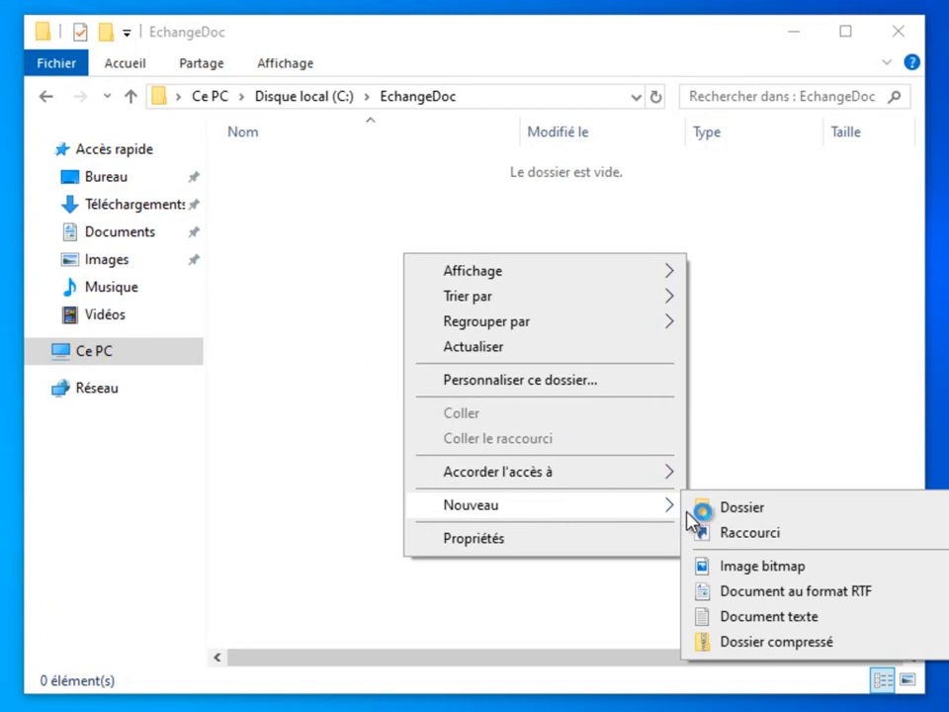
click(757, 616)
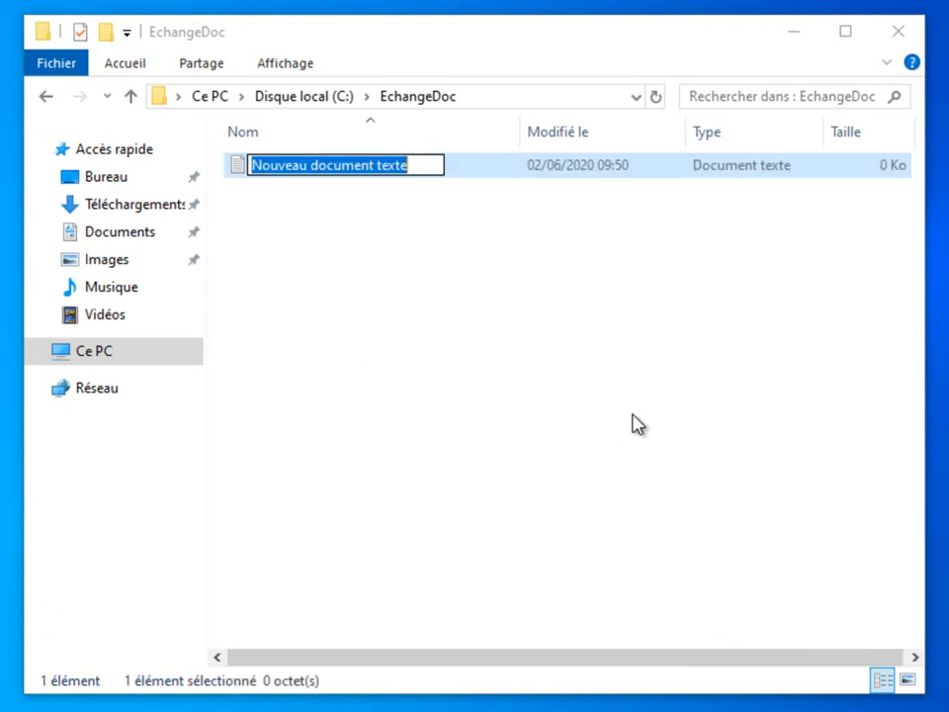
text(Pour le comptable)
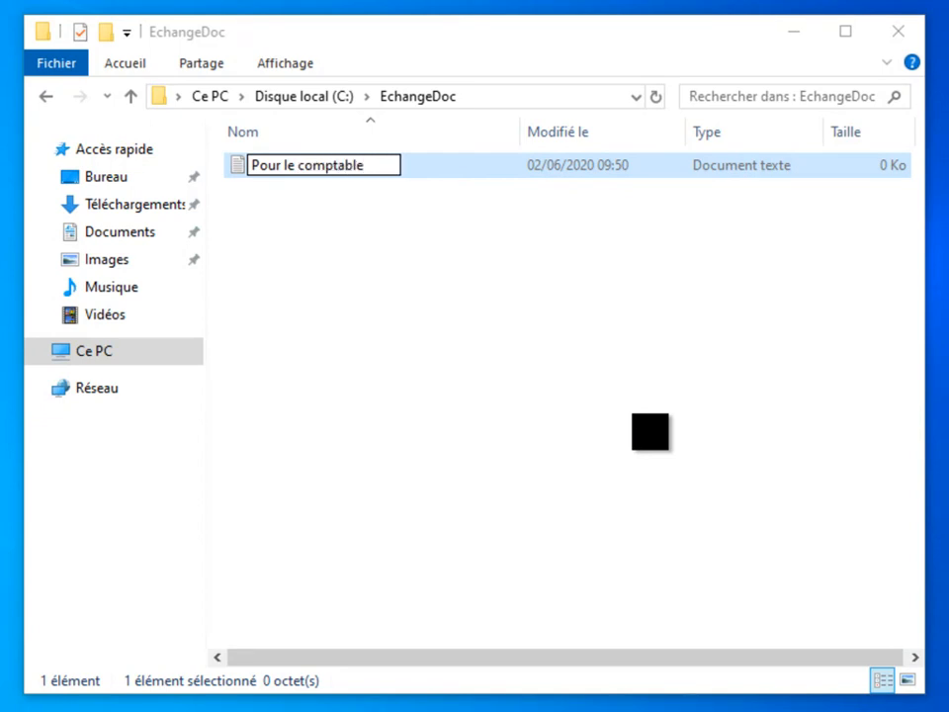
key(Return)
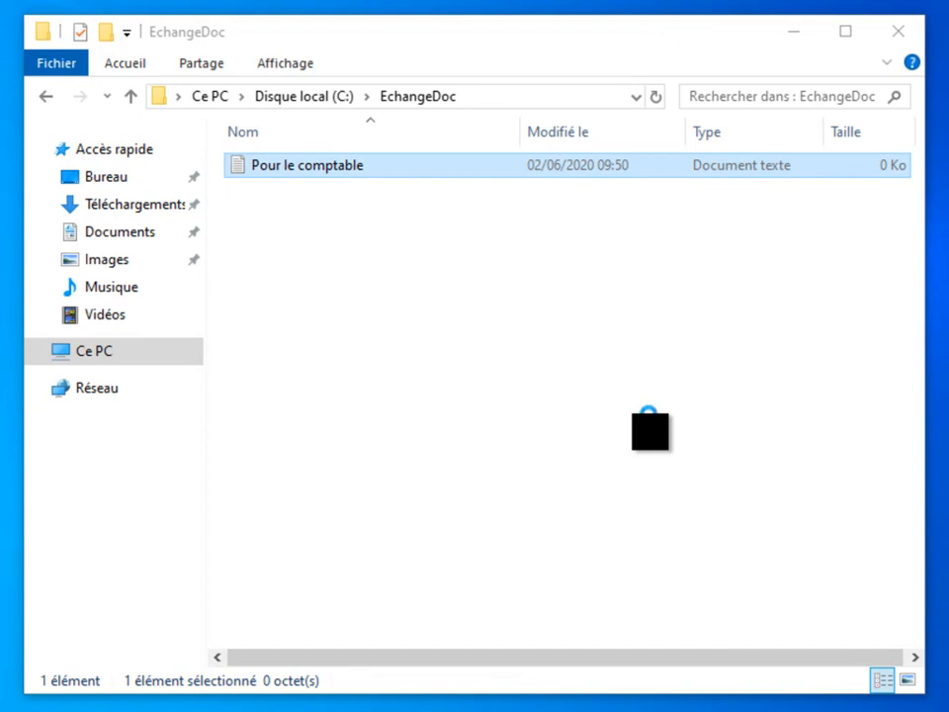
Step: Write "blabla" in the "Pour le comptable" document, then save and close it
key(Return)
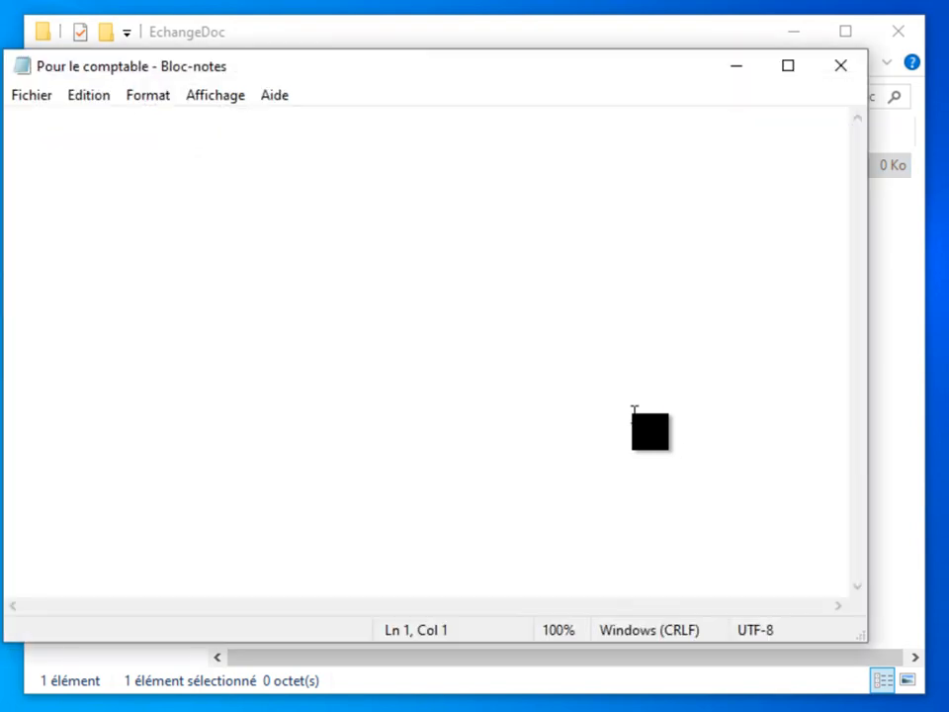
text(b1)
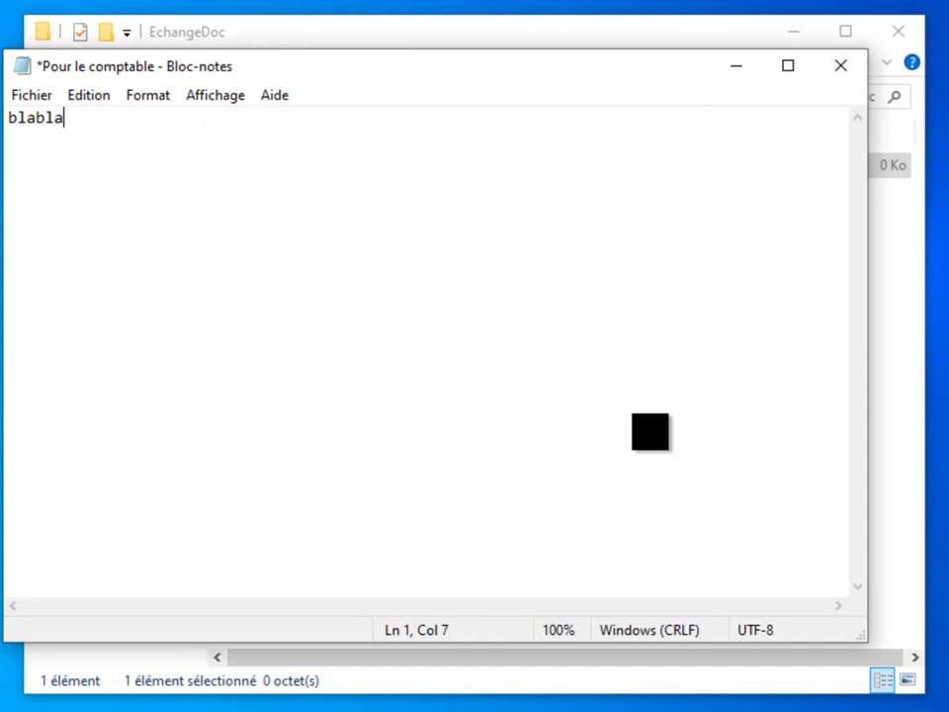
click(837, 65)
click(330, 372)
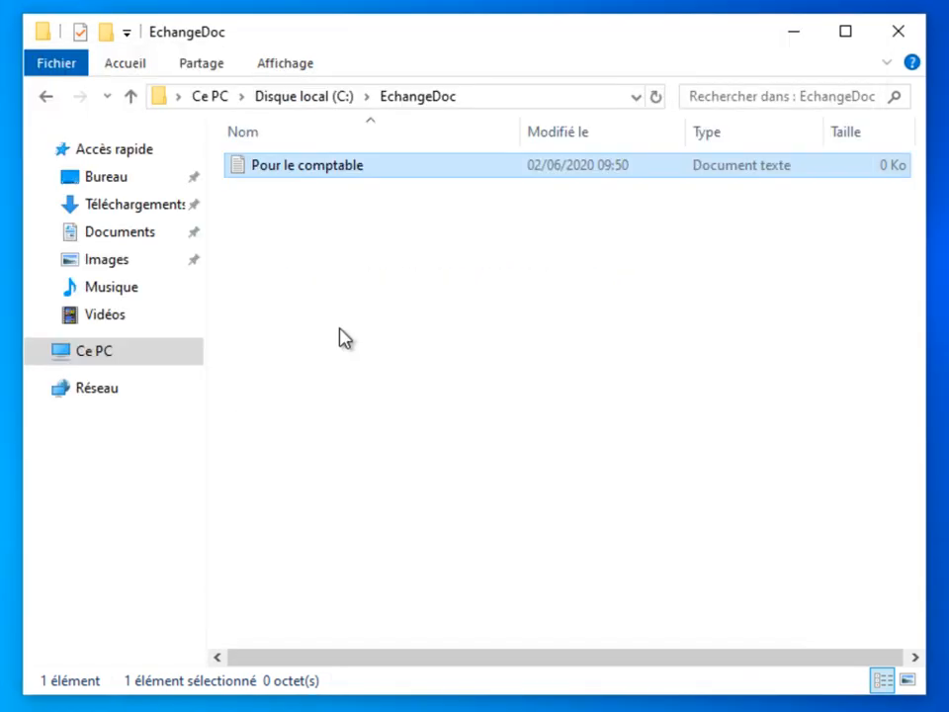
Step: Test Directeur's modification rights by creating a new folder in EchangeDoc and deleting it
right_click(373, 351)
mouse_move(540, 629)
click(735, 625)
click(543, 364)
right_click(288, 169)
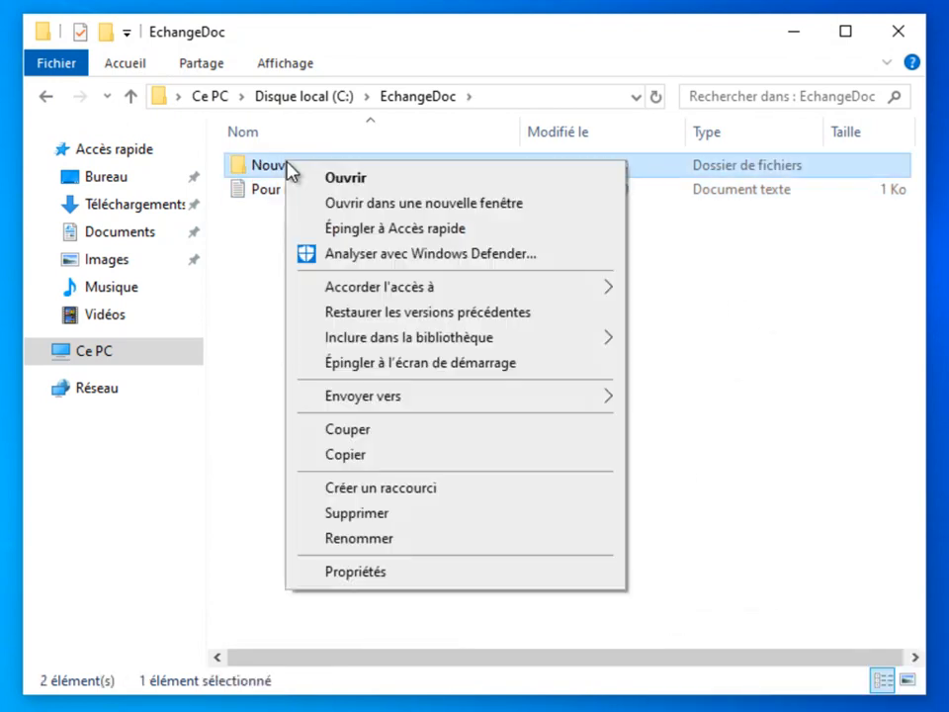
click(399, 512)
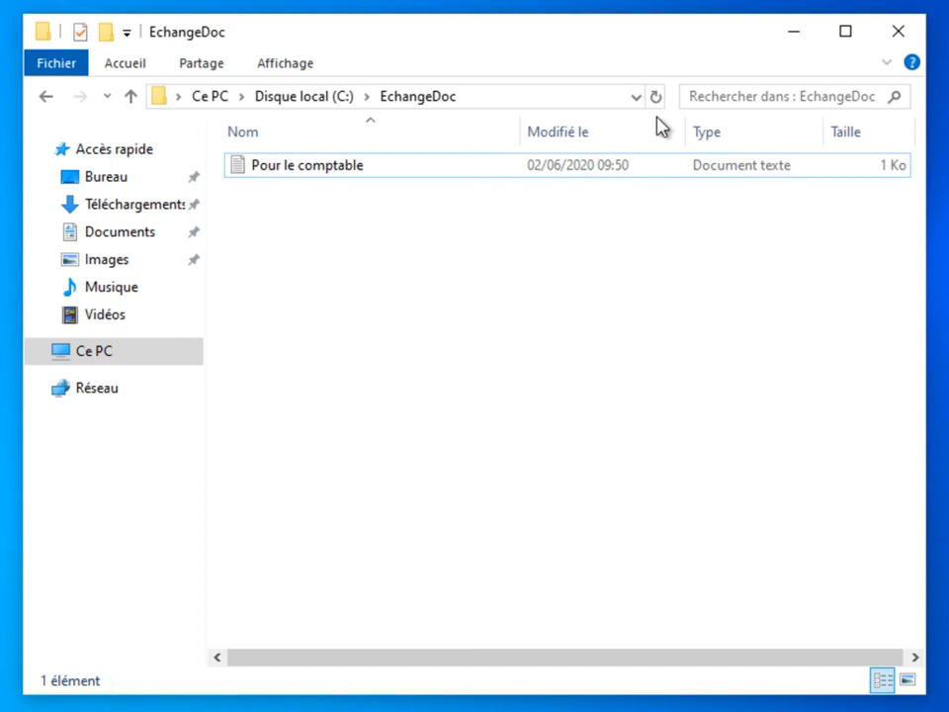
Step: Sign out of the Directeur session and sign in as Comptable with the account password
click(900, 36)
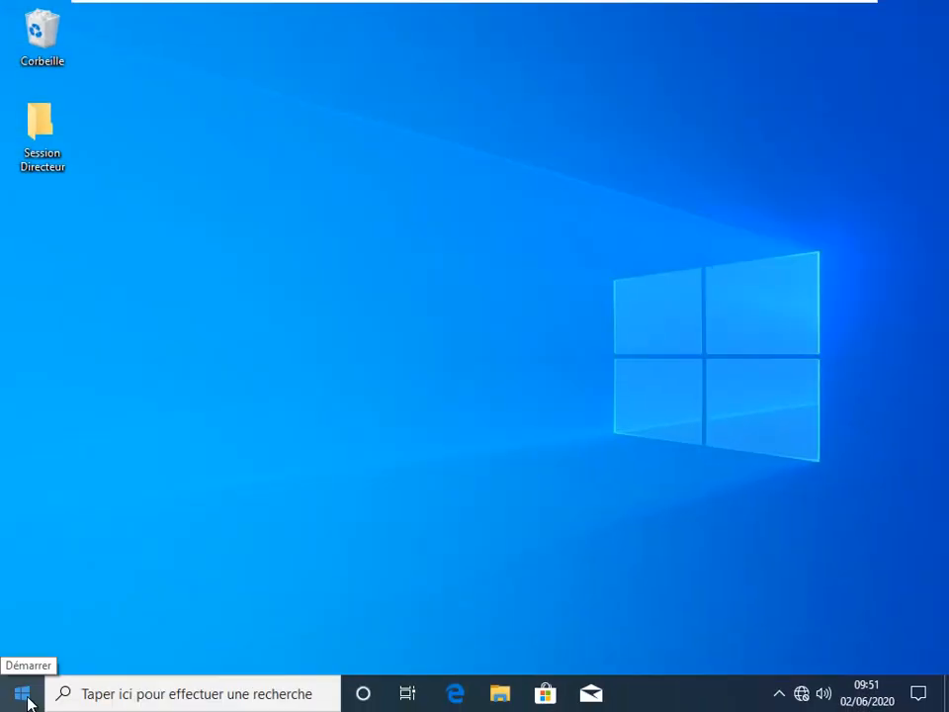
right_click(21, 694)
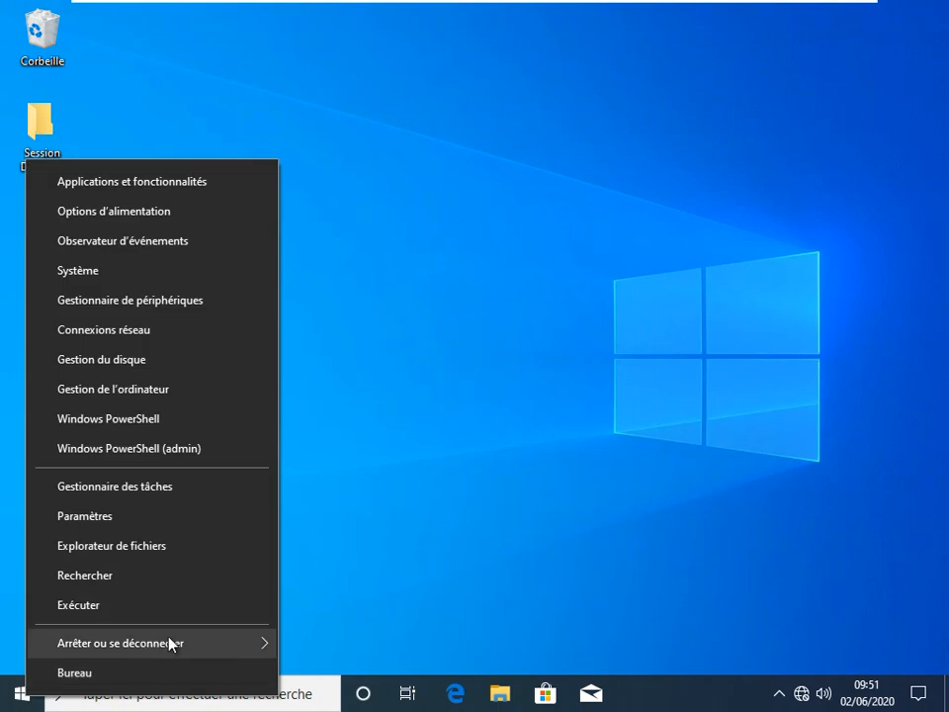
mouse_move(169, 642)
click(390, 553)
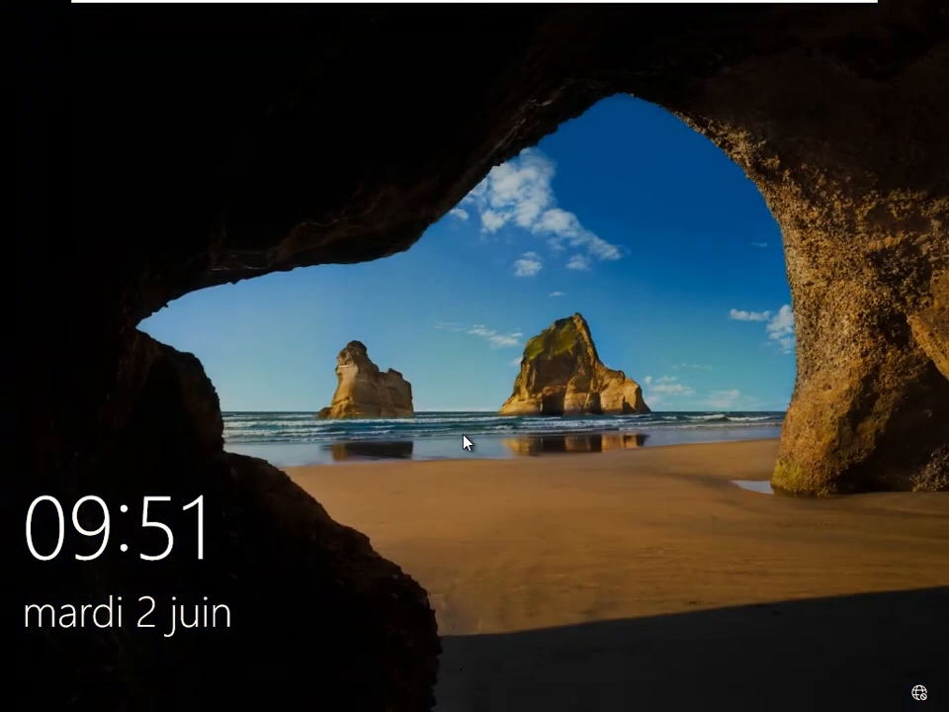
click(285, 365)
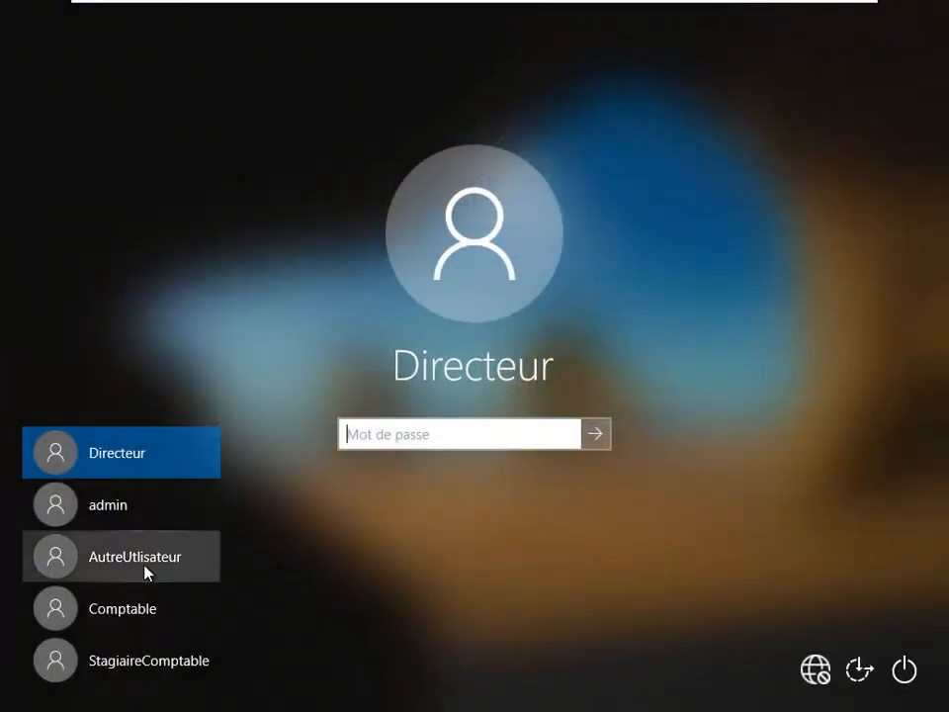
click(60, 620)
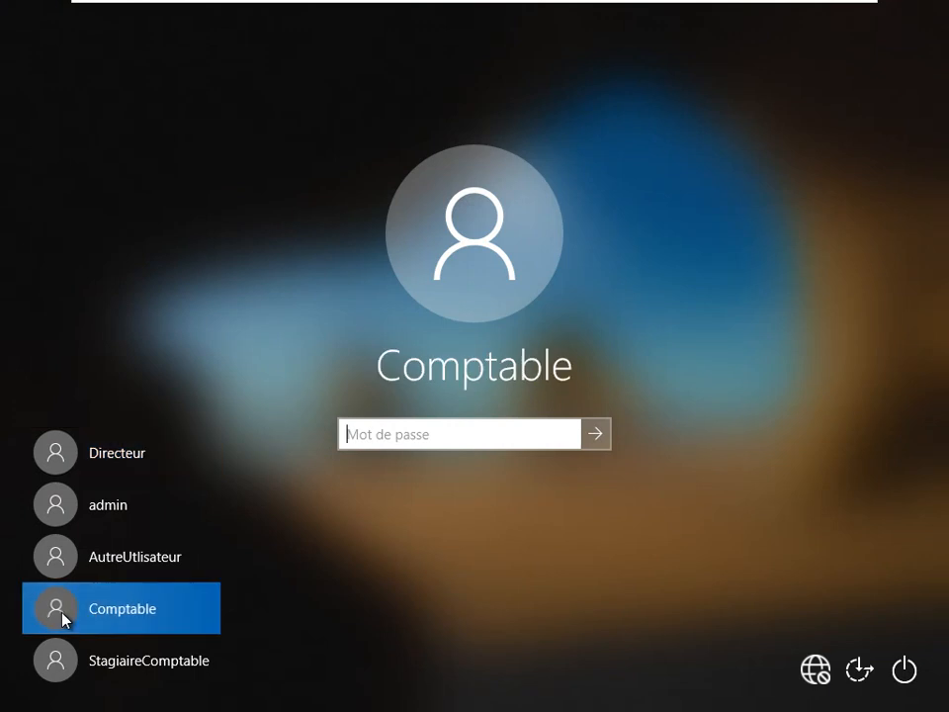
text(1)
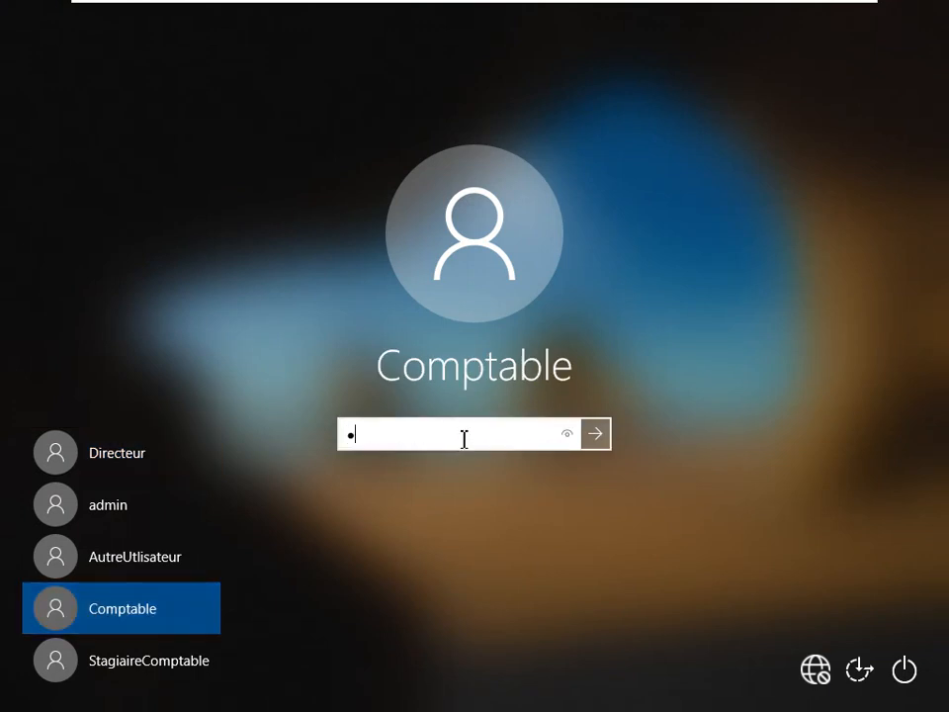
key(Return)
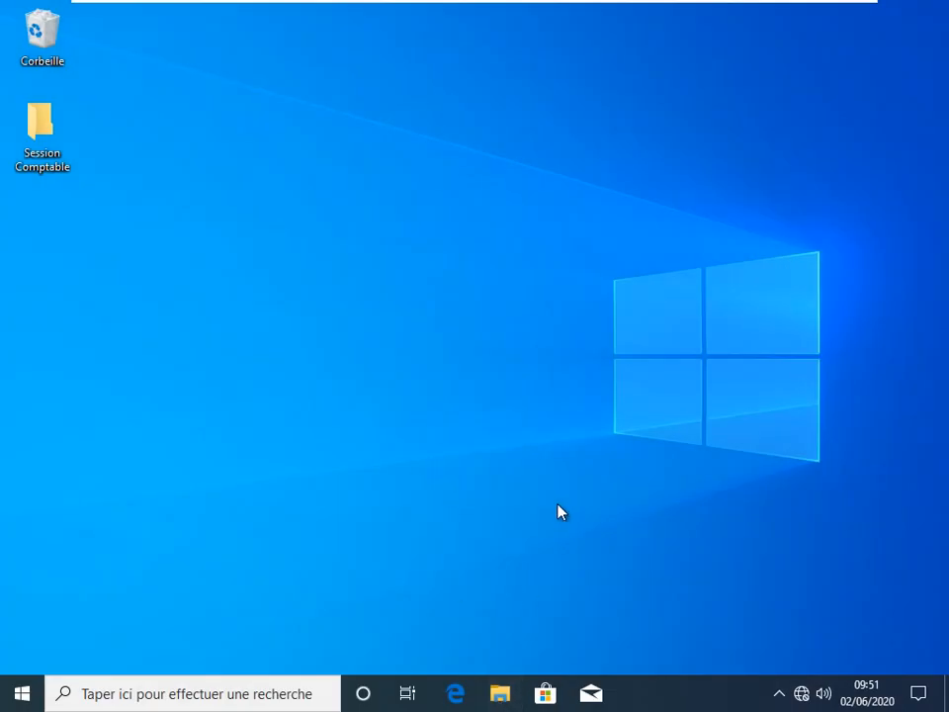
Step: Open the "Pour le comptable" document from C:\EchangeDoc in the Comptable session to check read access
key(super+e)
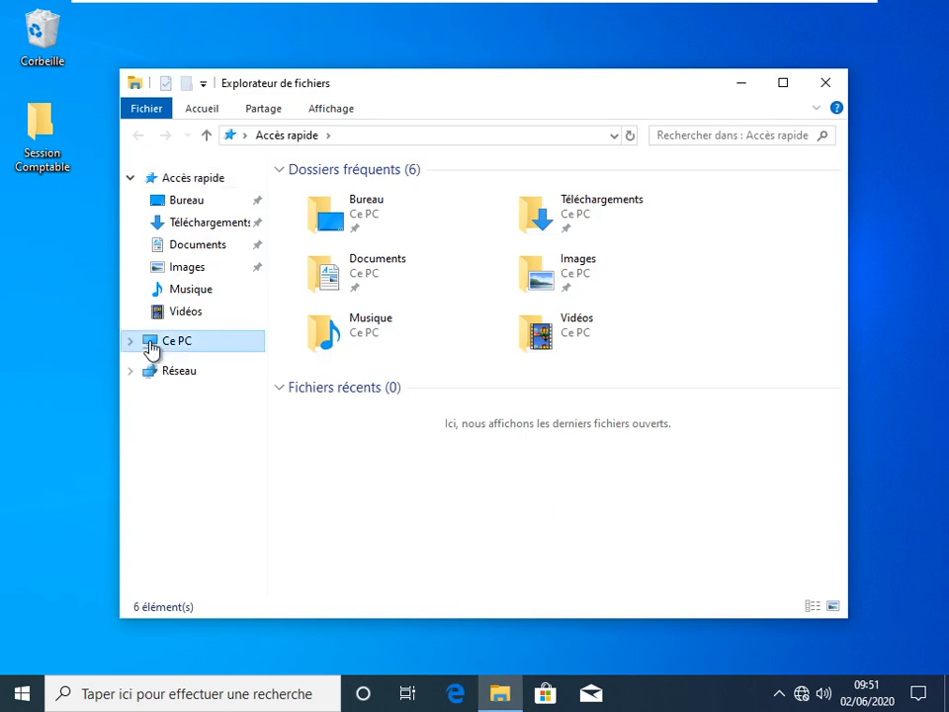
click(127, 352)
double_click(341, 463)
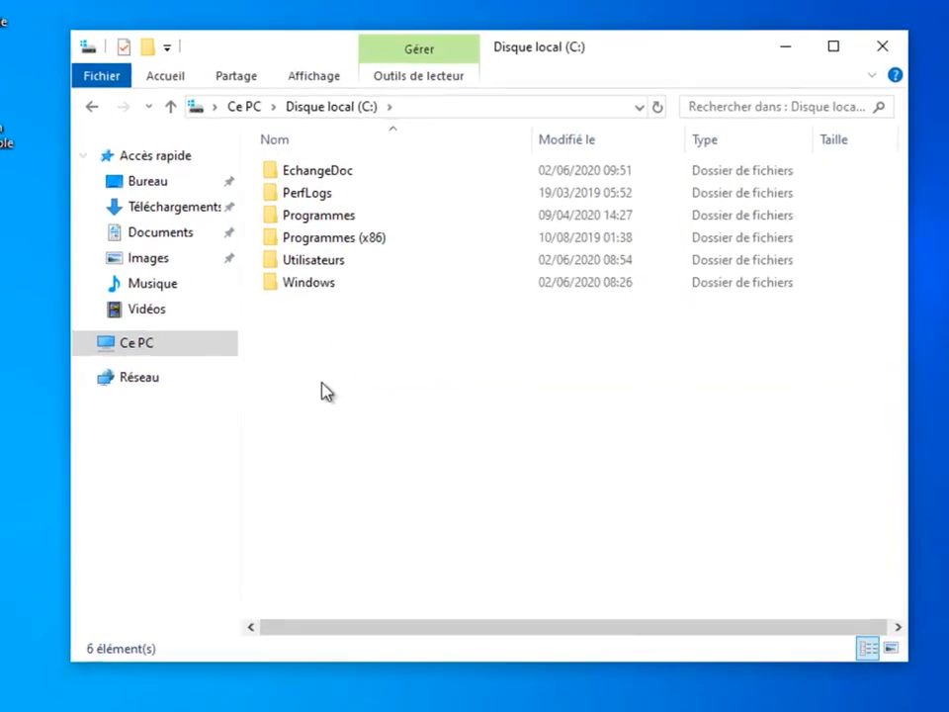
double_click(316, 163)
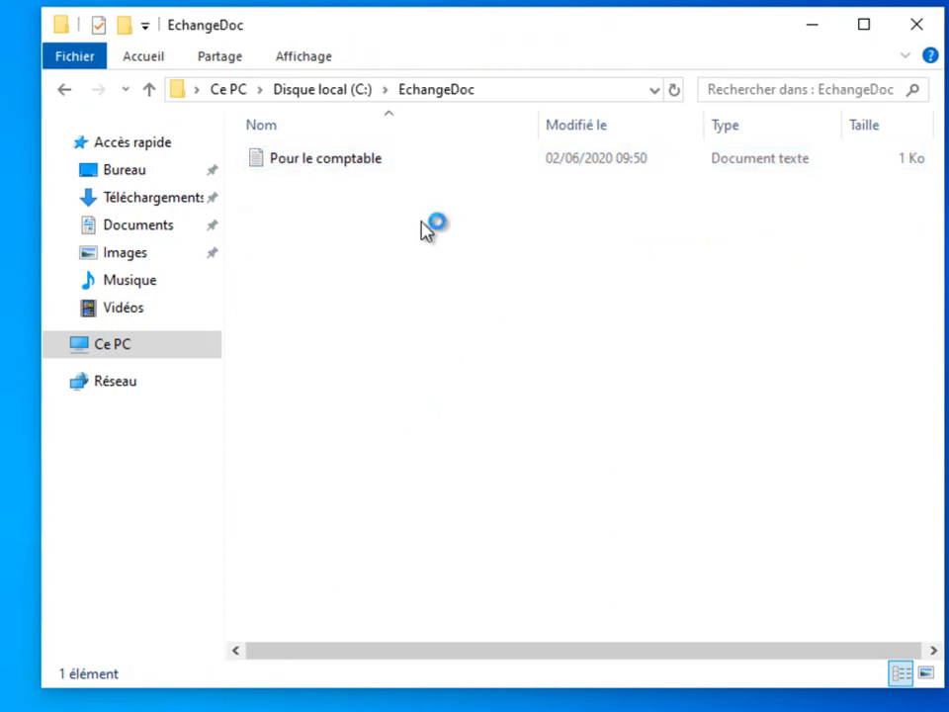
double_click(329, 173)
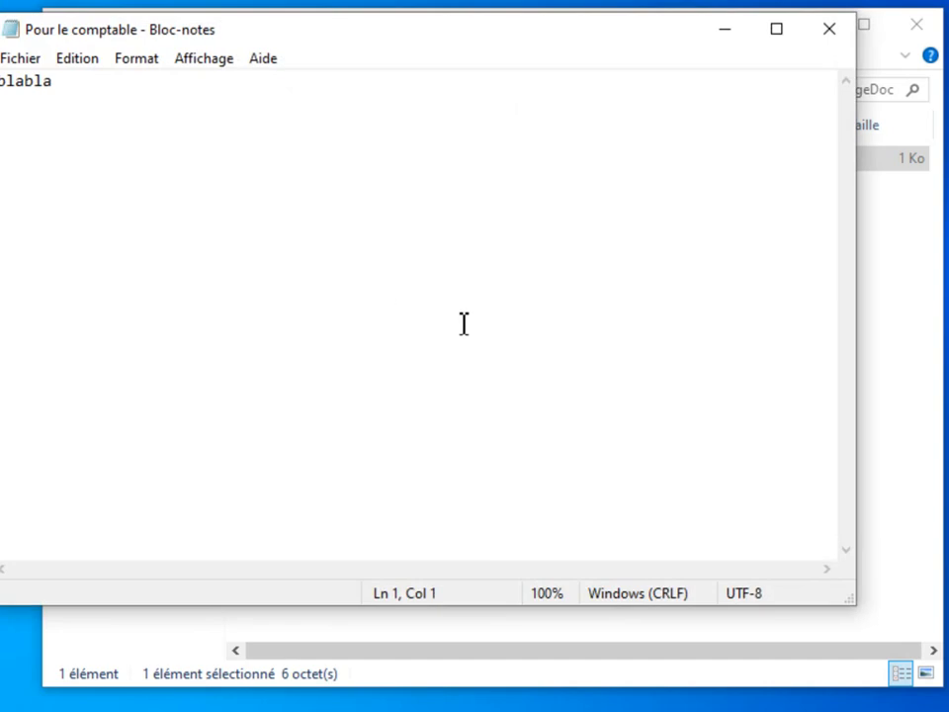
Step: Close the "Pour le comptable" document and the EchangeDoc window, then sign out of the Comptable session
click(824, 36)
click(916, 26)
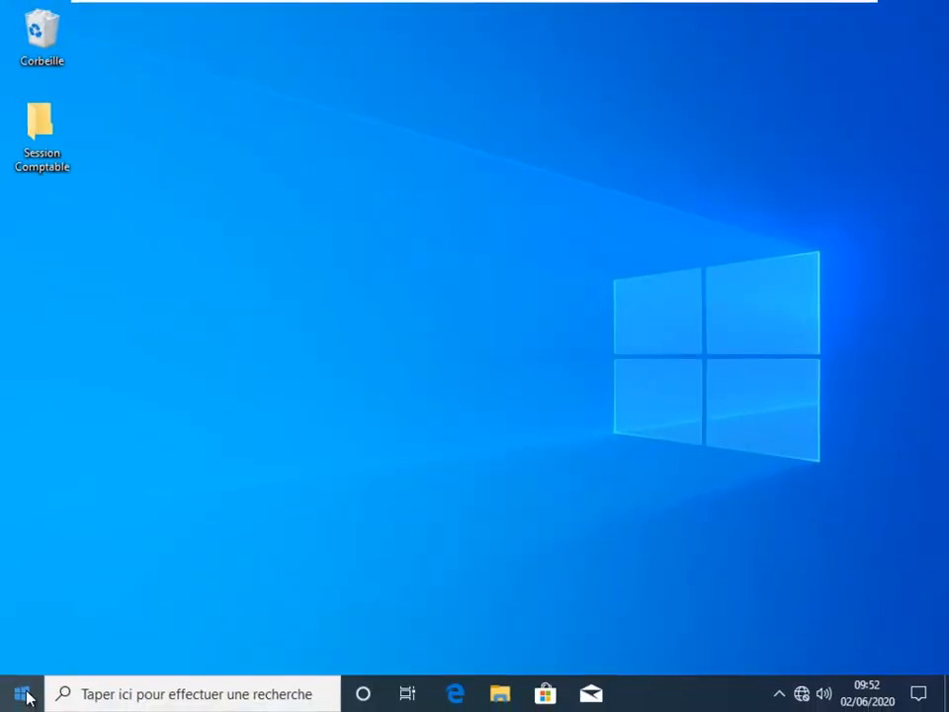
right_click(25, 699)
mouse_move(210, 644)
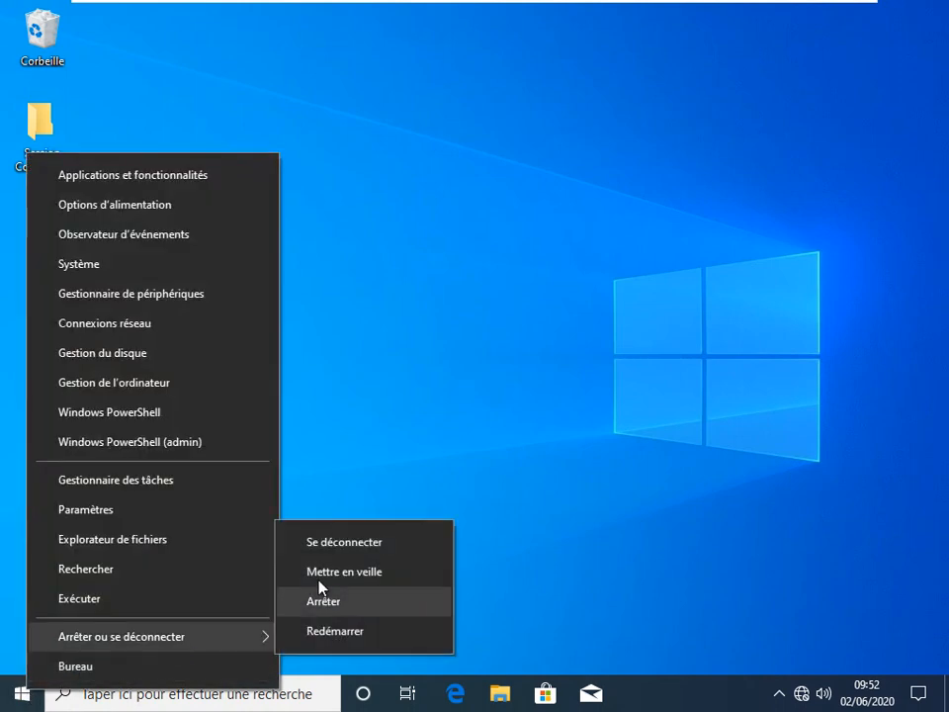
click(314, 543)
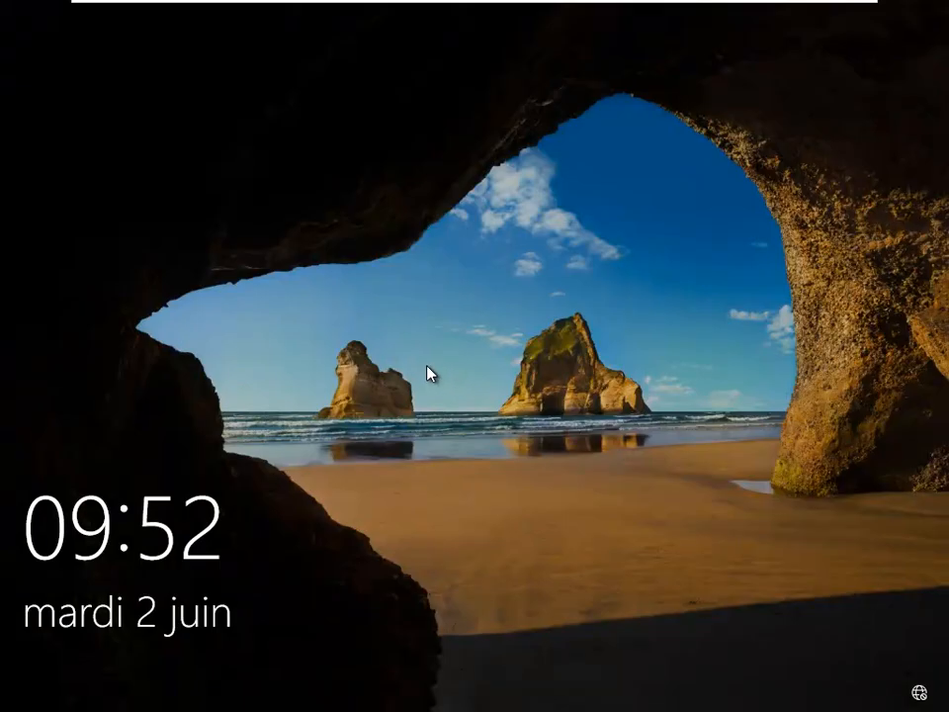
Step: Sign in to the StagiaireComptable session with the account password
click(430, 373)
click(139, 684)
text(•••)
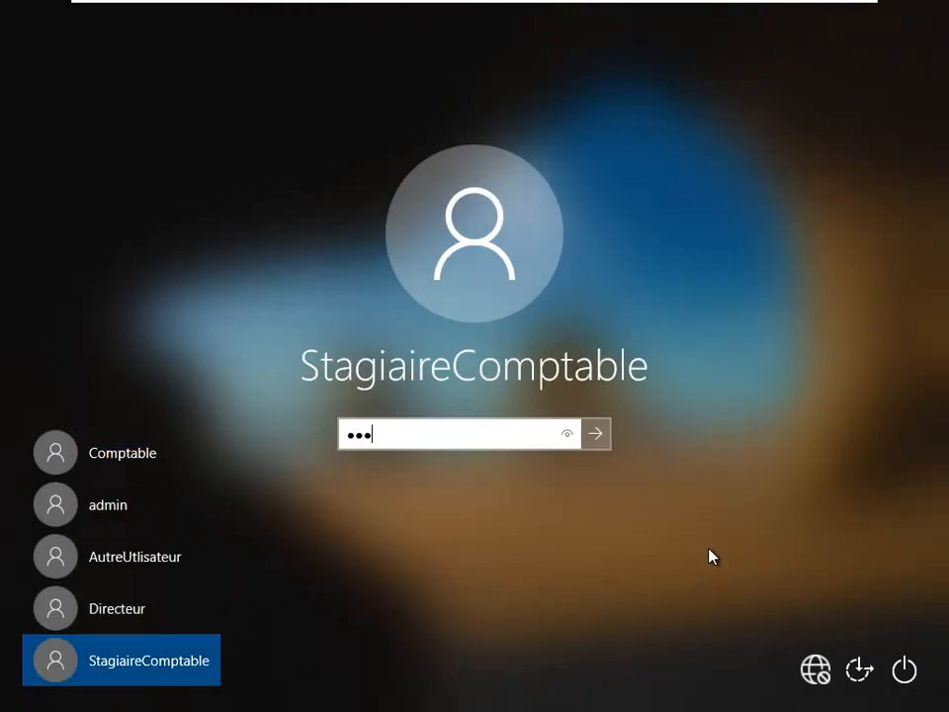
click(595, 433)
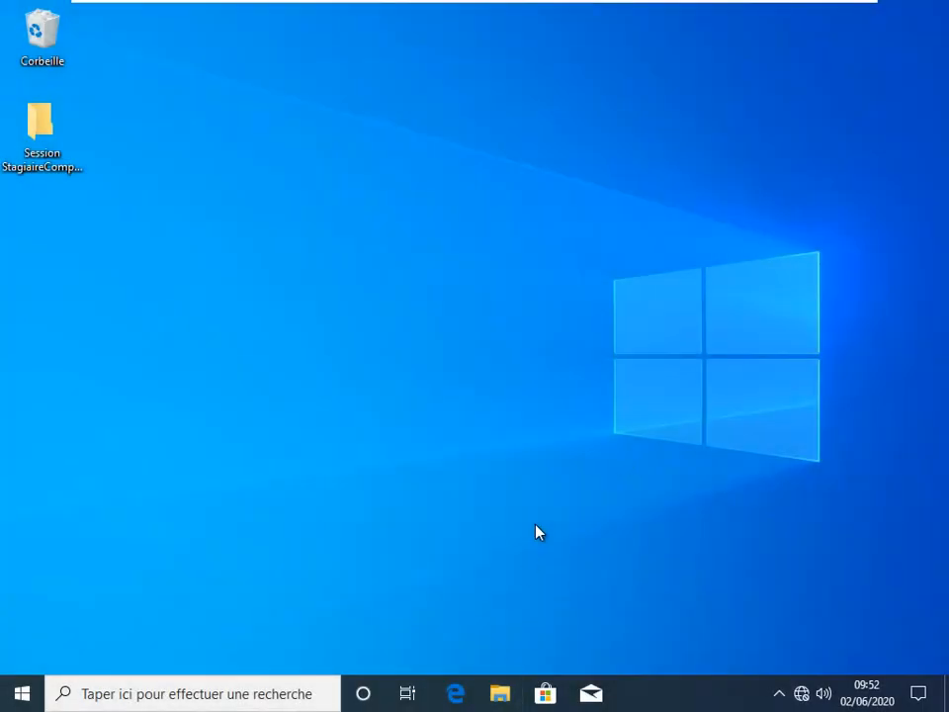
Step: Try to open C:\EchangeDoc as StagiaireComptable, requesting permanent access but declining the administrator elevation, and close the file window
key(super+e)
click(168, 338)
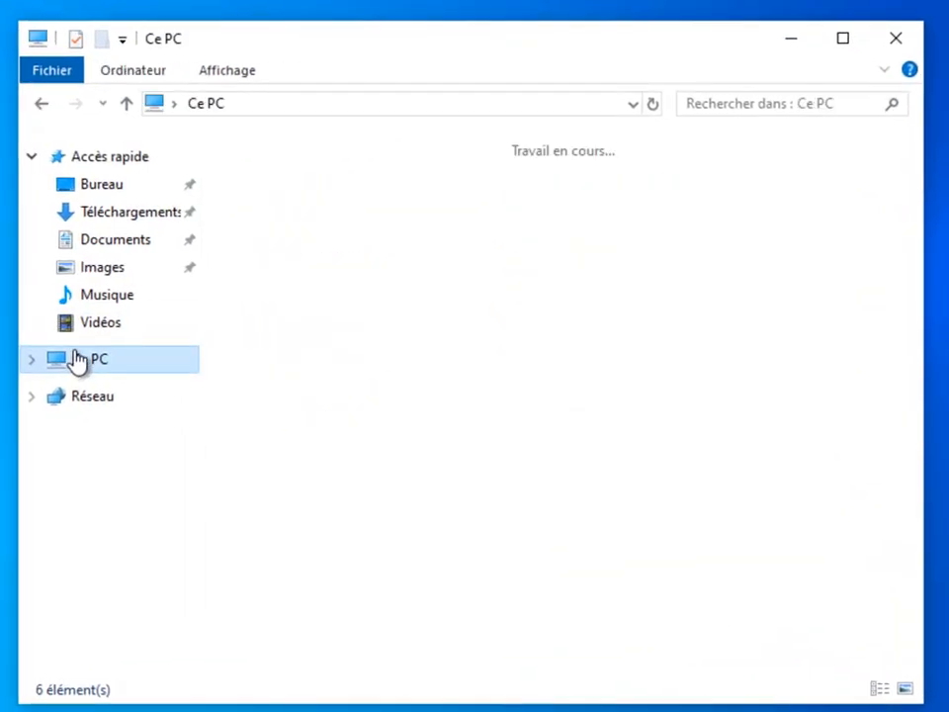
double_click(287, 479)
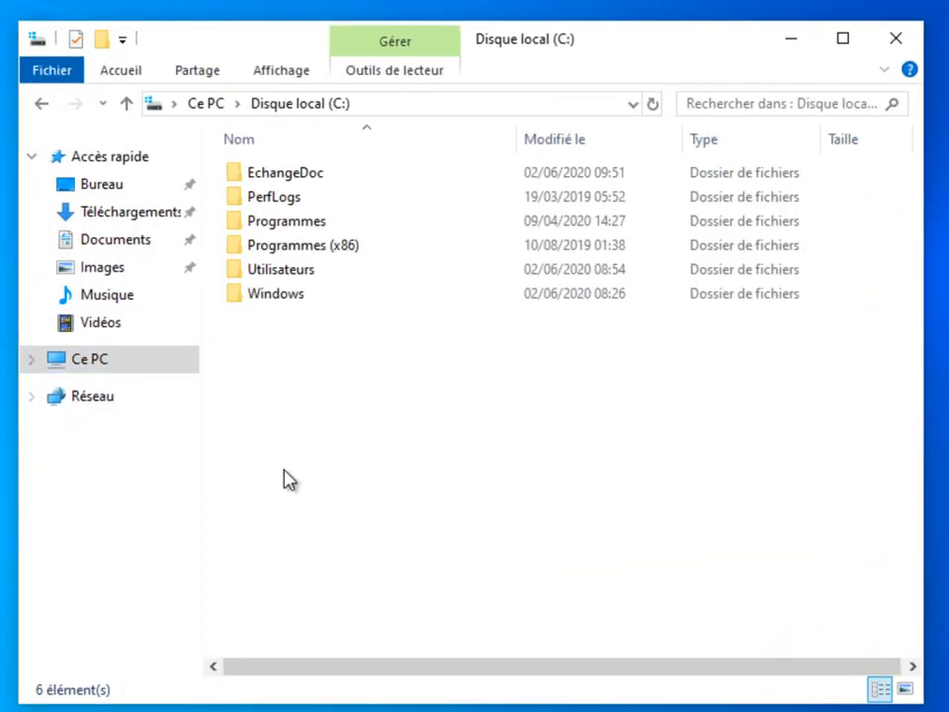
double_click(257, 175)
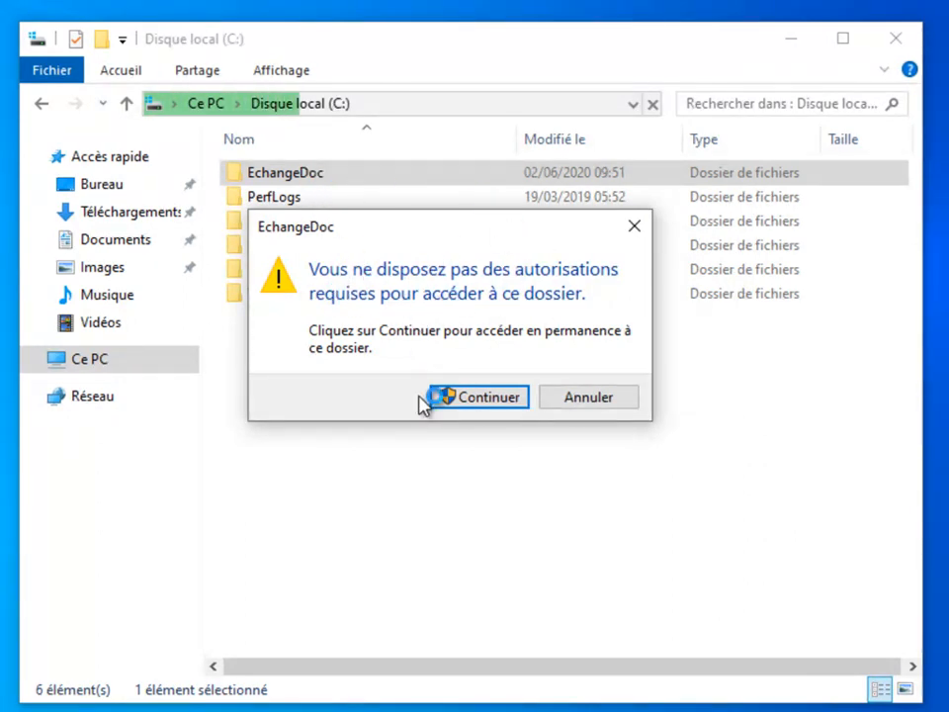
click(484, 400)
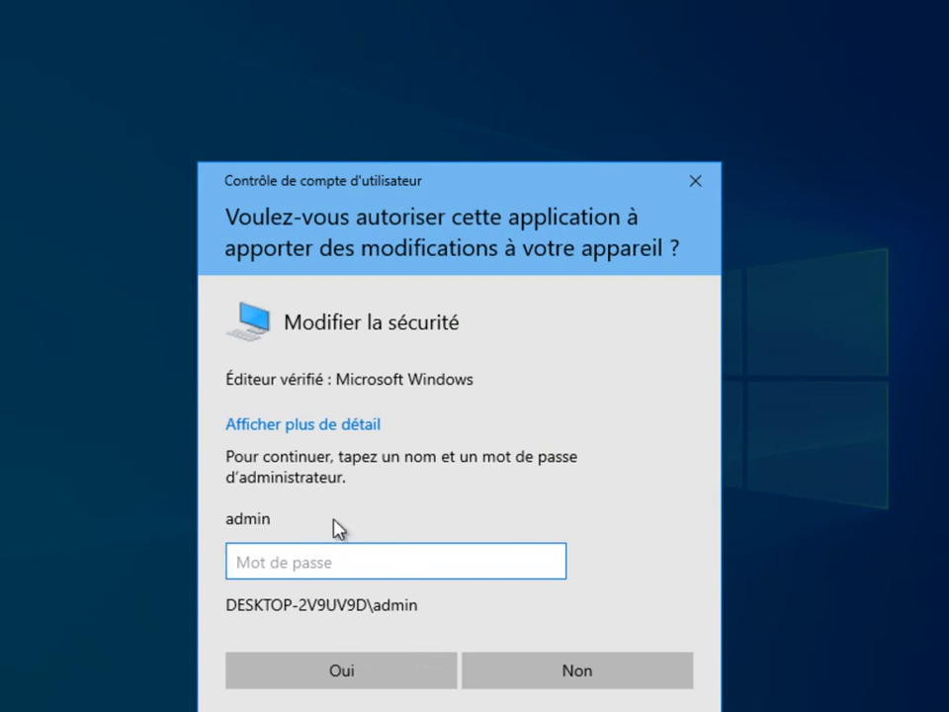
click(494, 660)
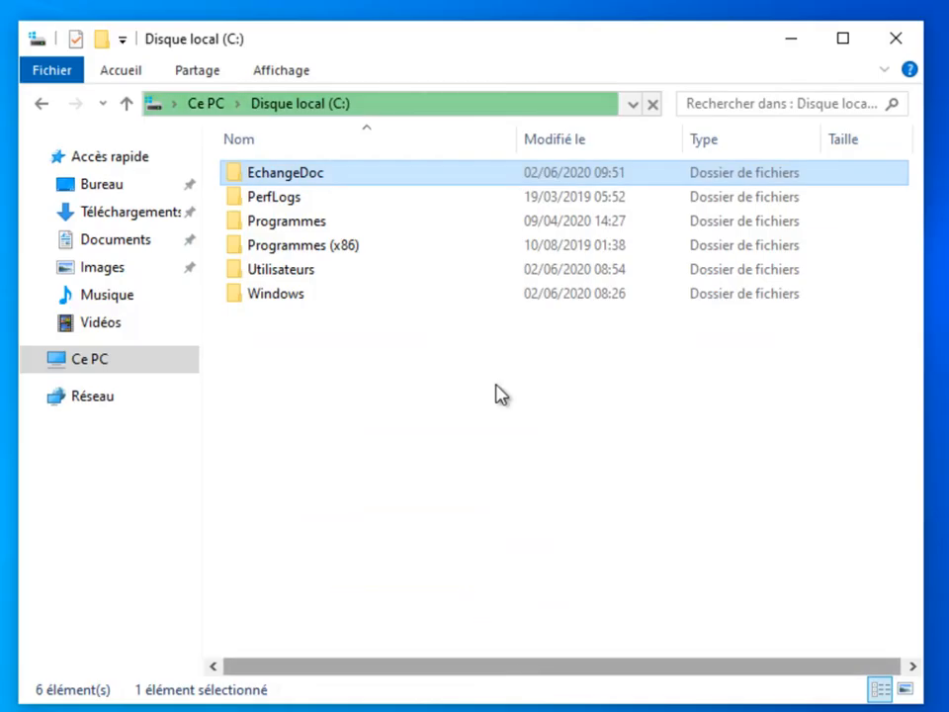
click(864, 56)
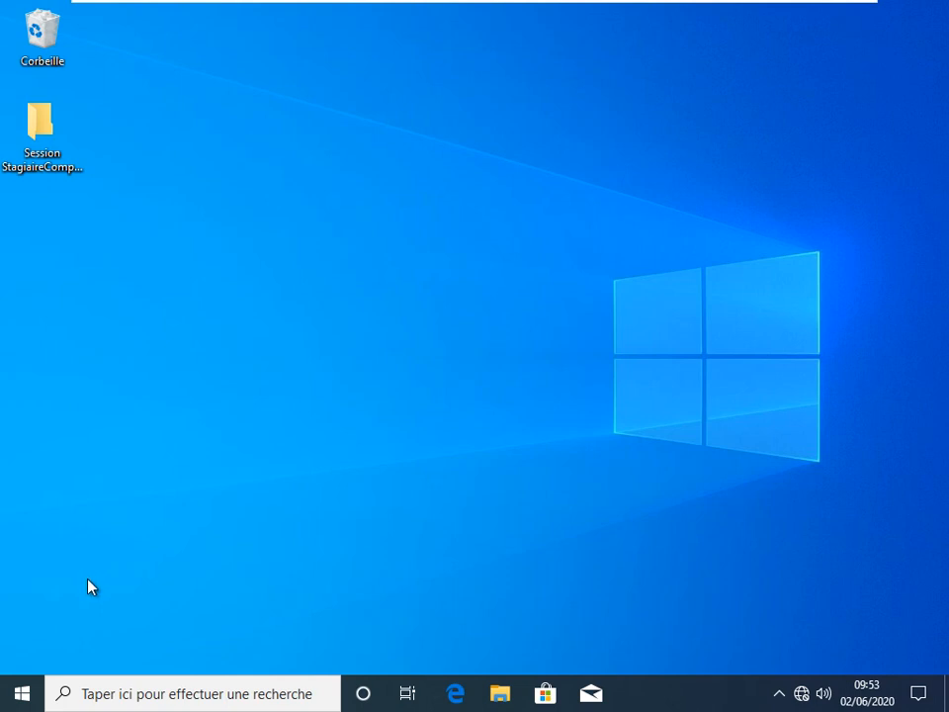
Step: Sign out of the StagiaireComptable session and sign in as AutreUtlisateur with the account password
right_click(21, 694)
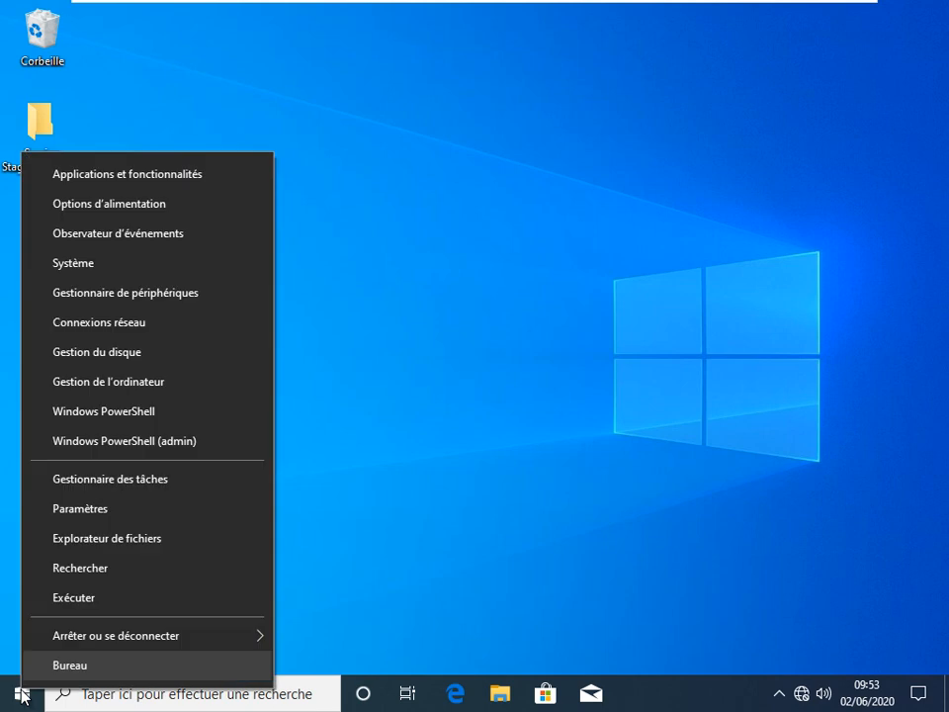
mouse_move(163, 642)
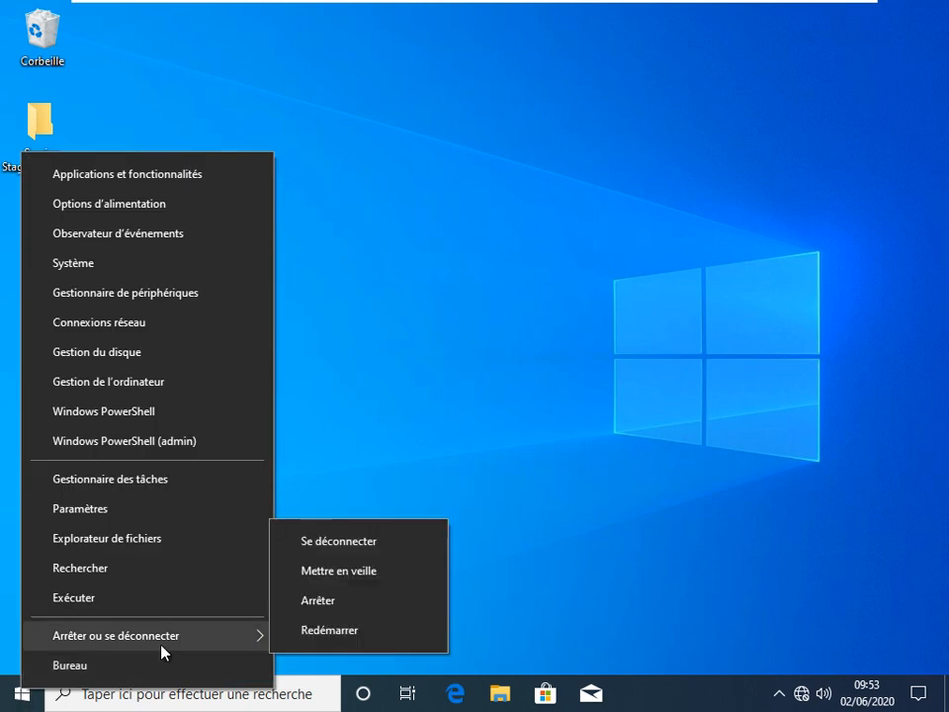
click(362, 556)
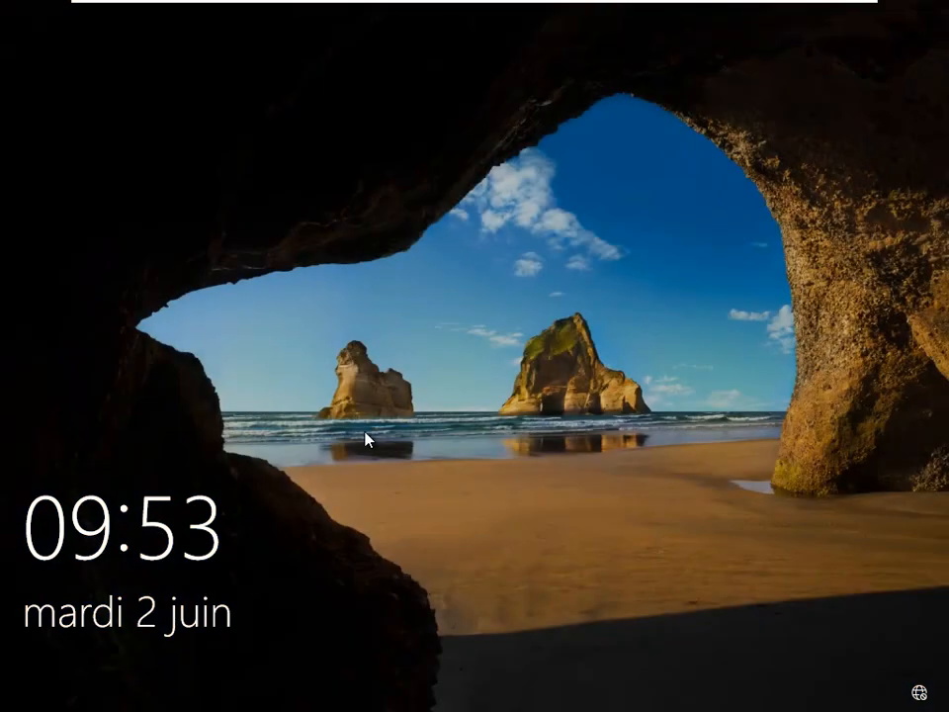
click(365, 439)
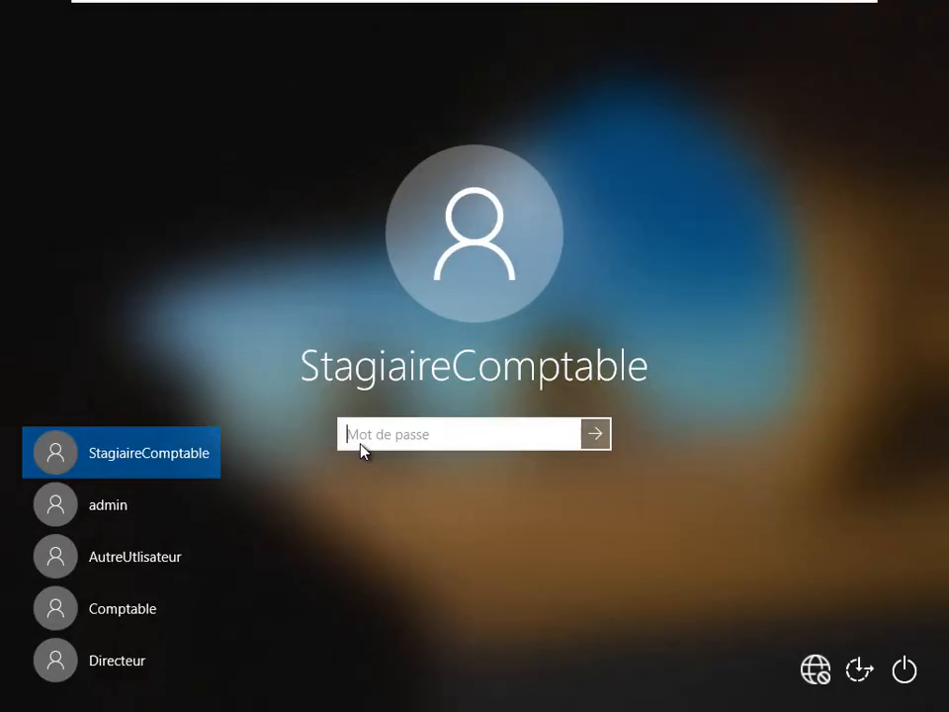
click(102, 559)
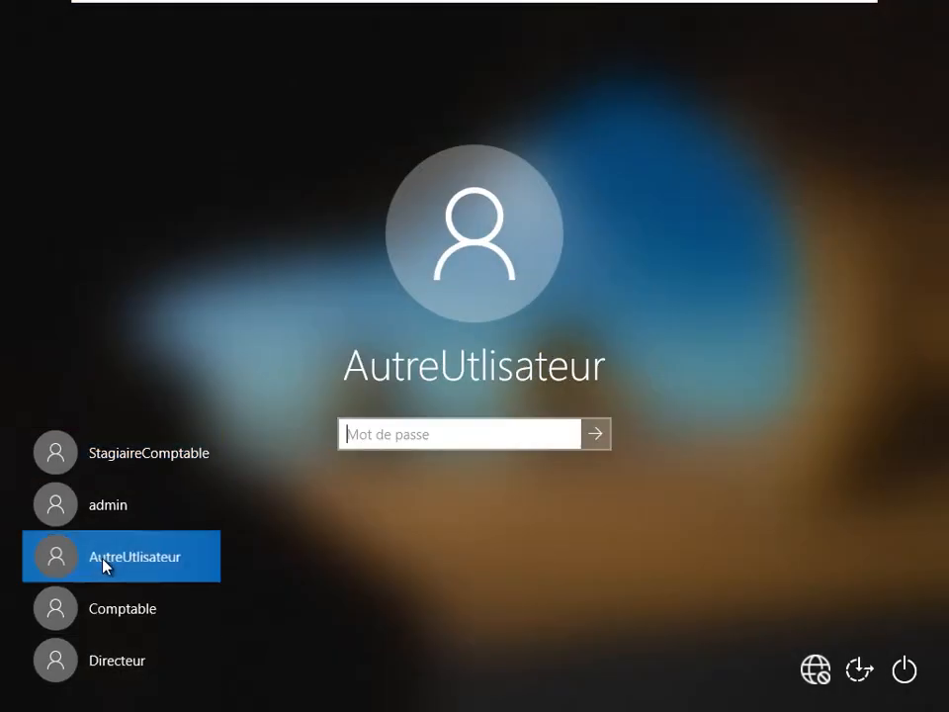
text(a)
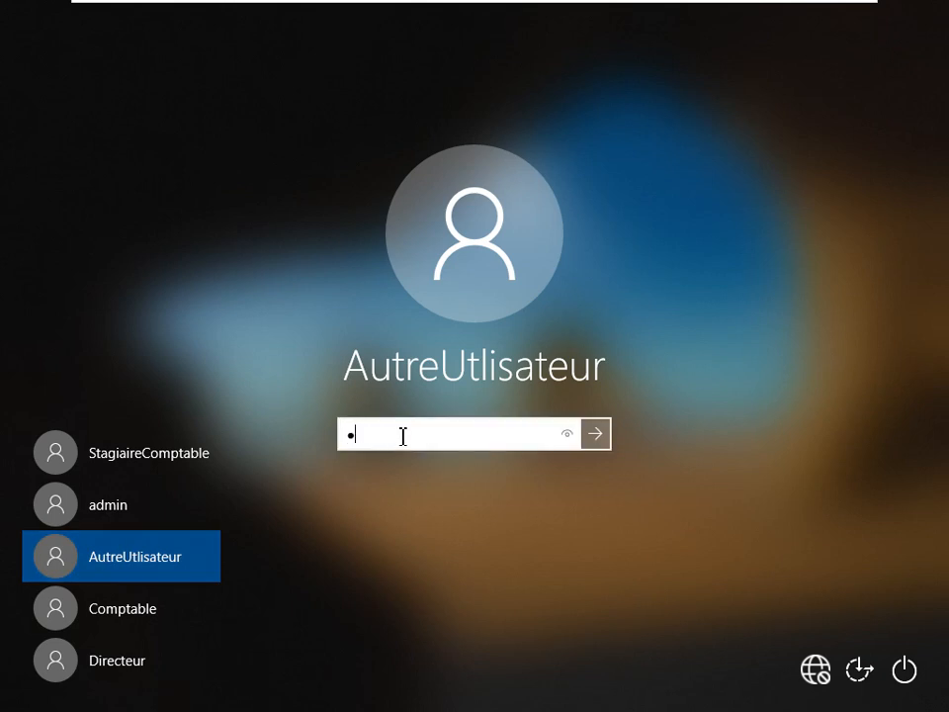
click(601, 438)
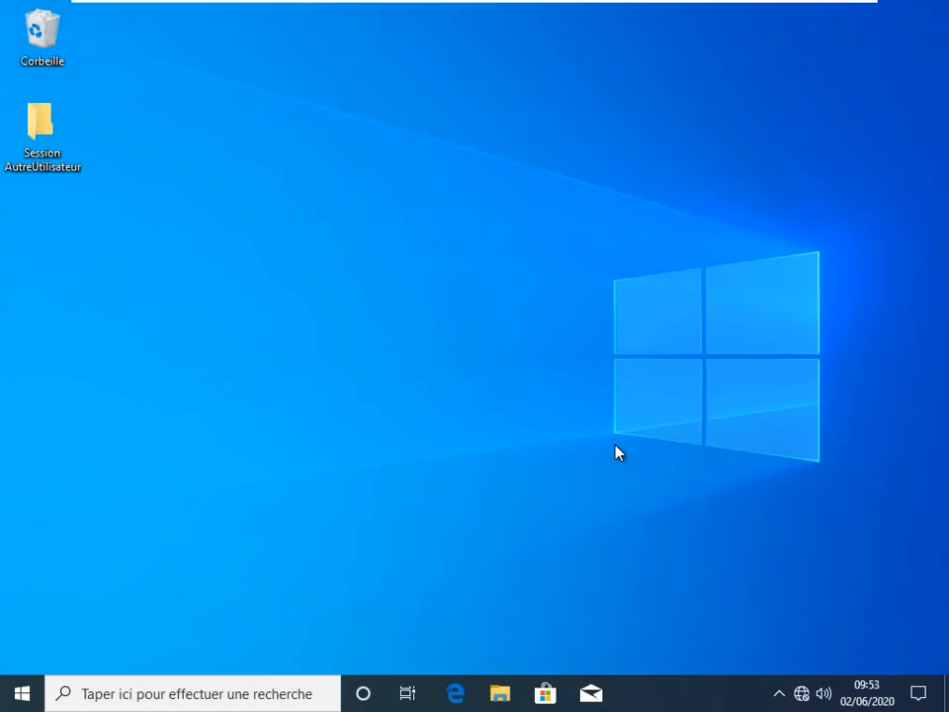
Step: Try to open the EchangeDoc folder on drive C: in the AutreUtlisateur session to test its access
key(super+e)
click(166, 354)
double_click(296, 436)
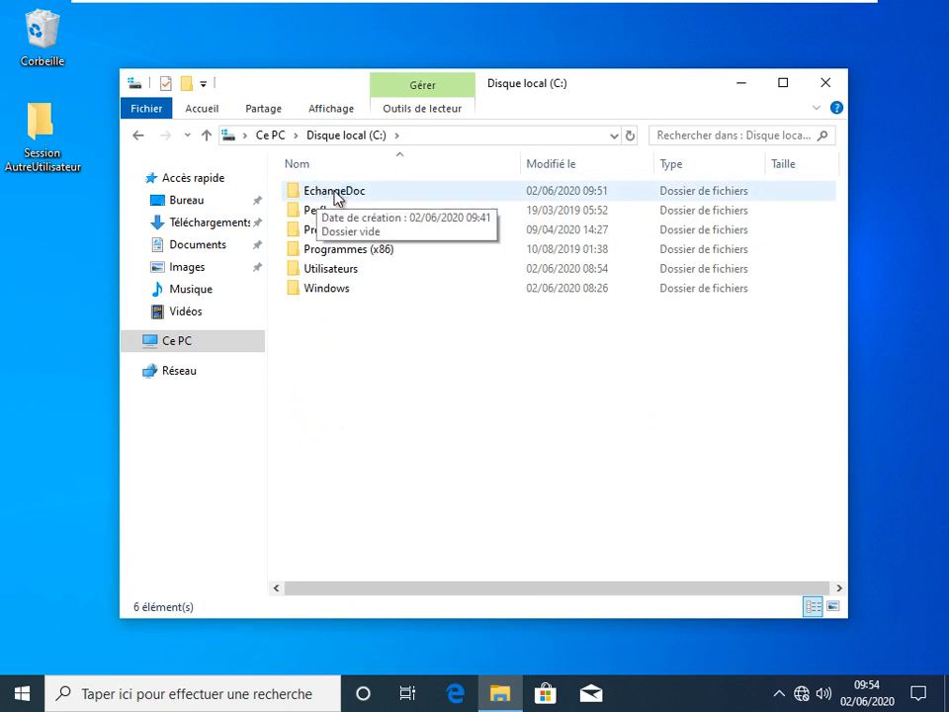
double_click(334, 193)
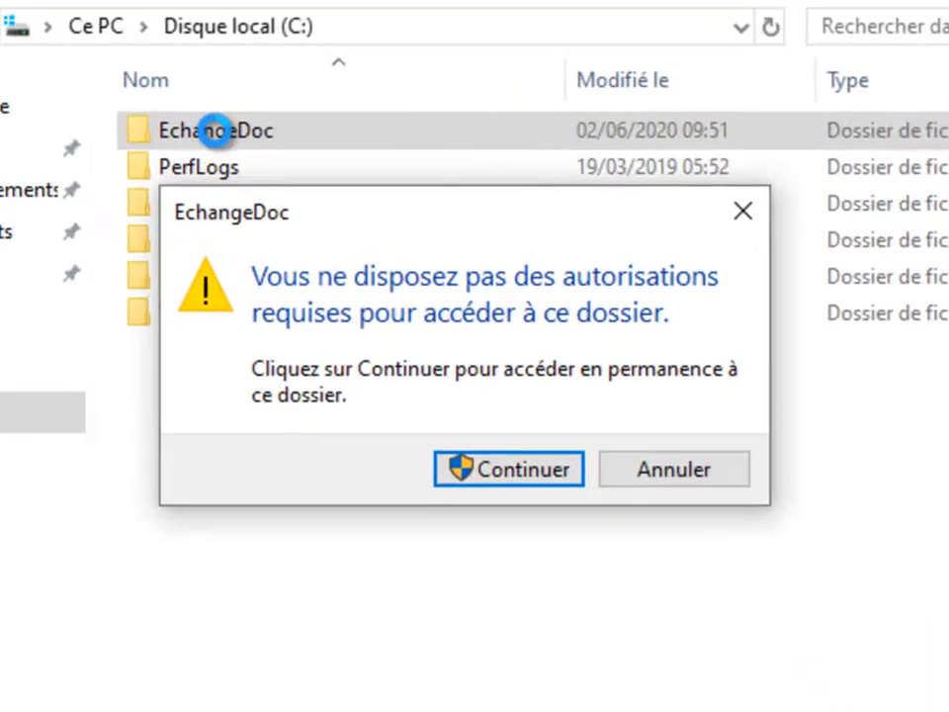